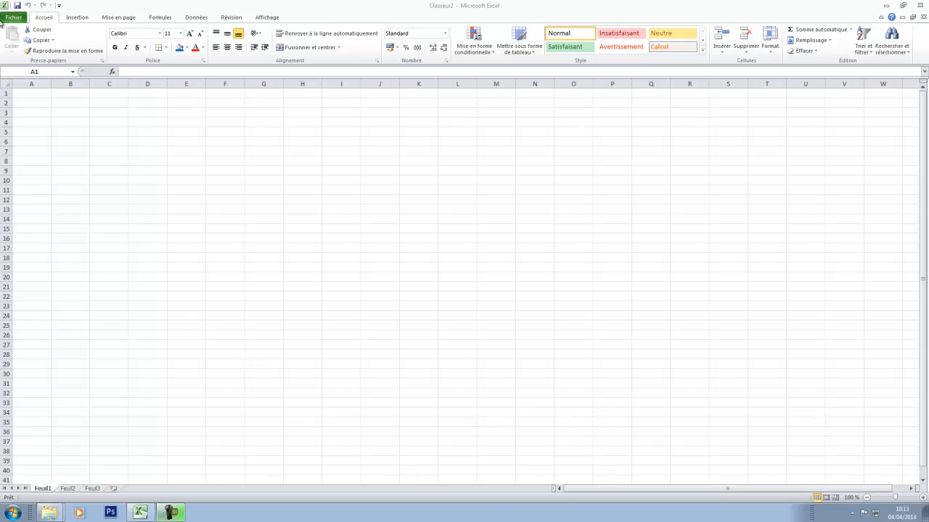
click(18, 95)
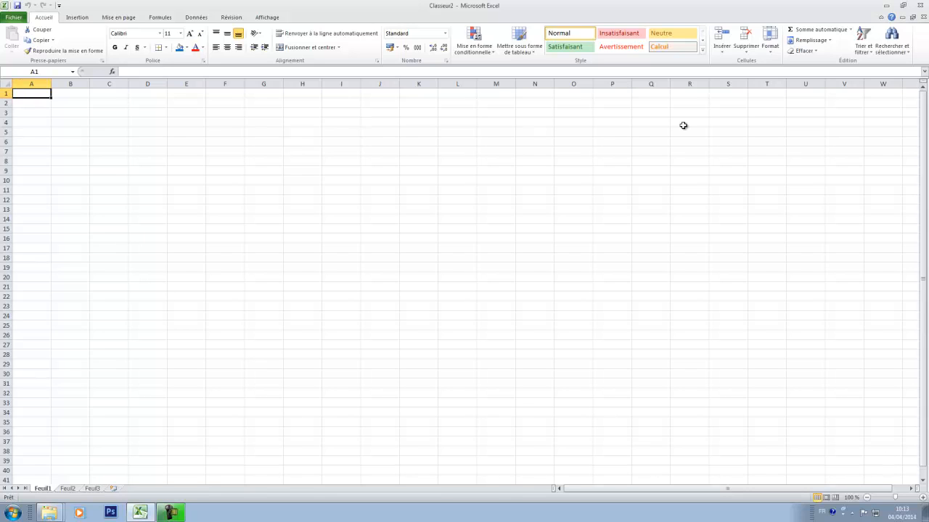
text(dépen)
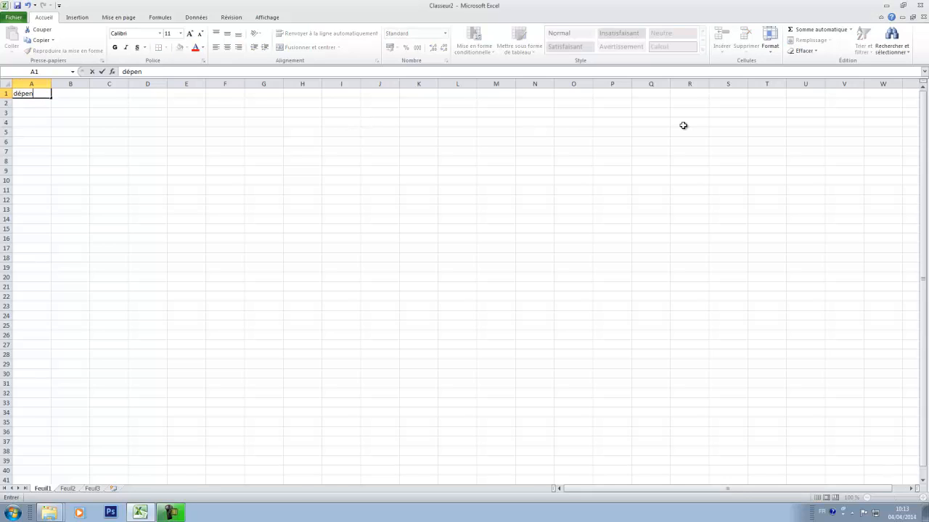
text(se 201)
key(BackSpace)
key(BackSpace)
key(BackSpace)
key(BackSpace)
key(BackSpace)
key(BackSpace)
key(BackSpace)
key(BackSpace)
key(BackSpace)
key(BackSpace)
key(BackSpace)
Step: Enter the title "DEPENSE 2013" in cell A1 and the heading "Libellé" in A3
text(DEPENSE)
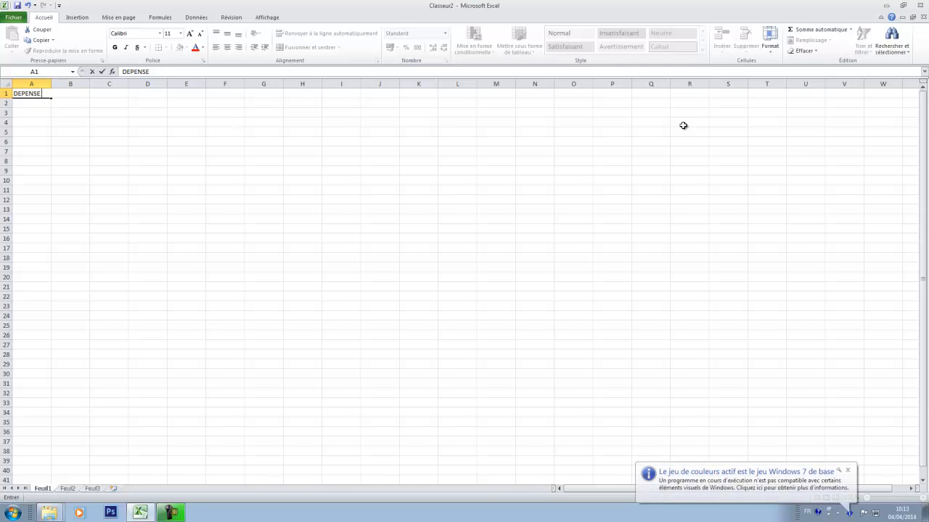
text( 2013)
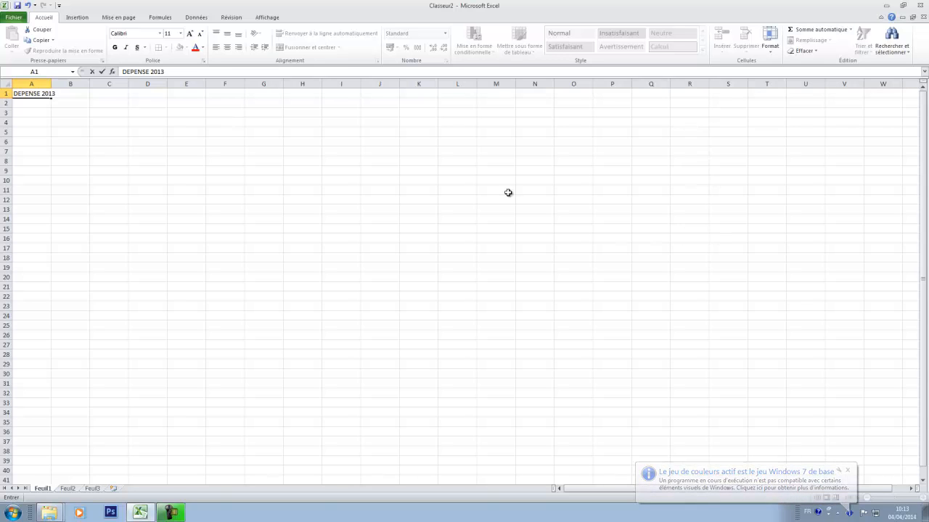
click(45, 113)
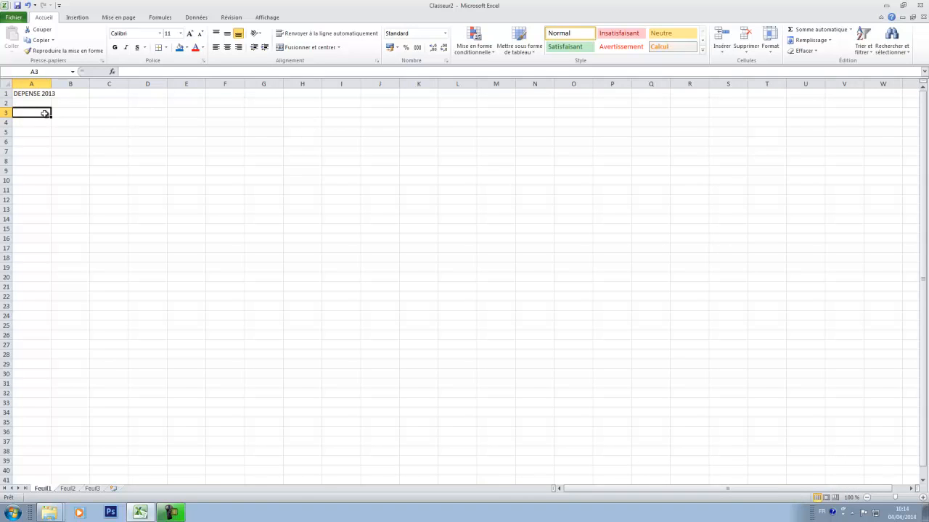
text(Lib)
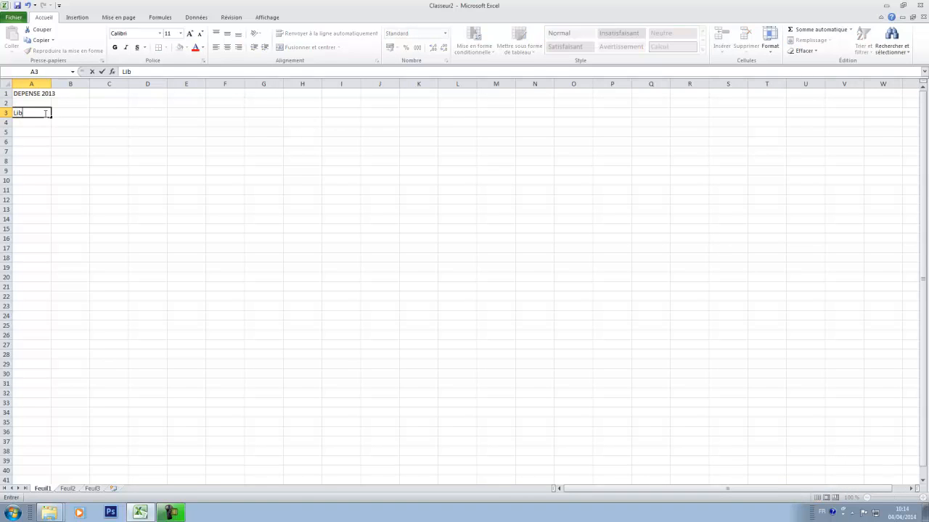
text(ellé)
Step: Enter "janvier" in B3 and fill the month series across row 3 through "décembre" in M3
click(68, 115)
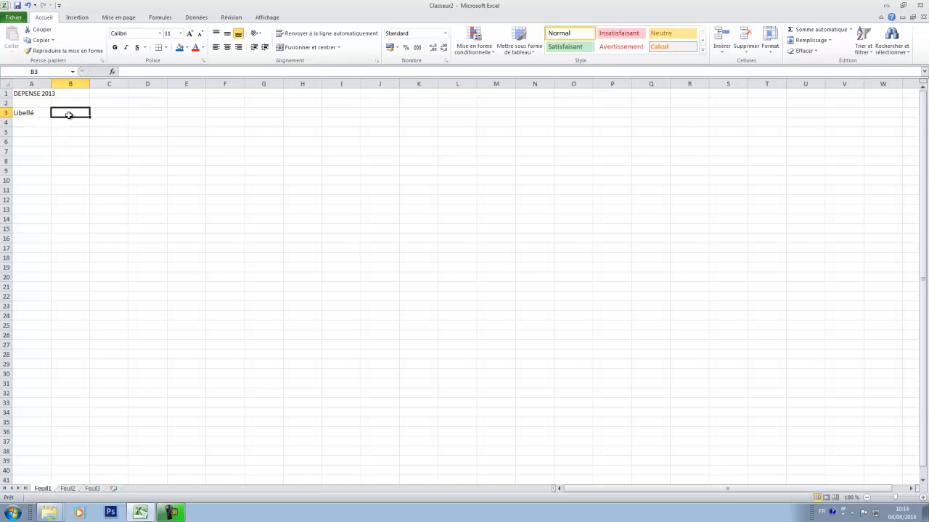
text(janvier)
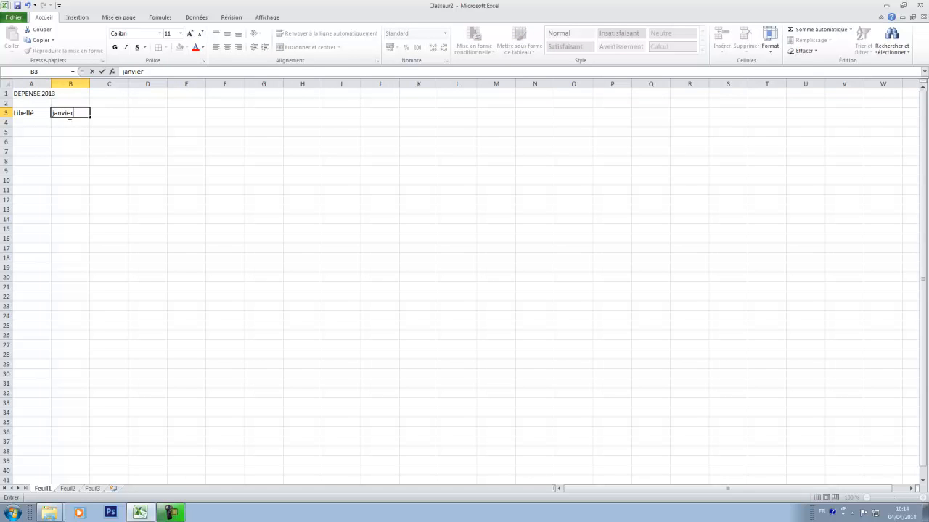
key(Return)
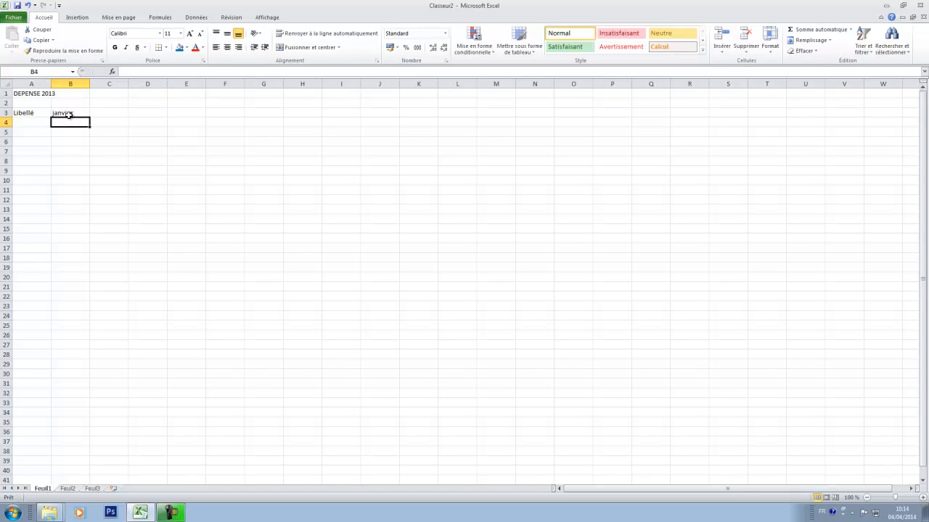
click(75, 112)
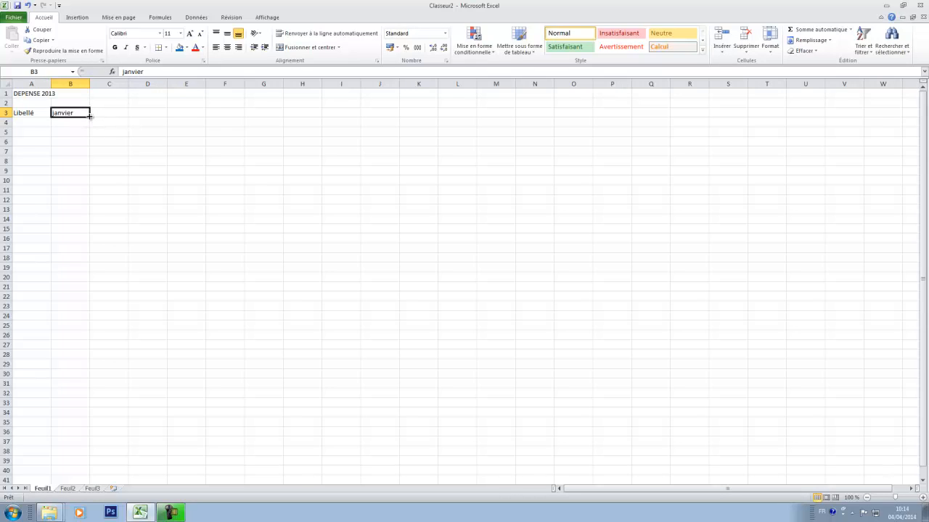
drag(89, 116, 518, 115)
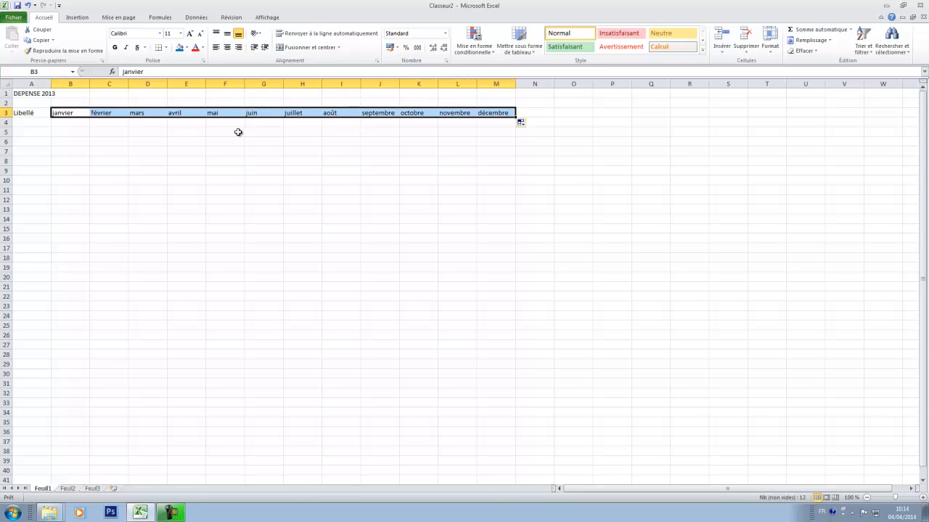
Step: Enter the row labels Loyer, Voiture, Alimentation, Loisirs and Total dépenses in cells A4 to A8
click(37, 124)
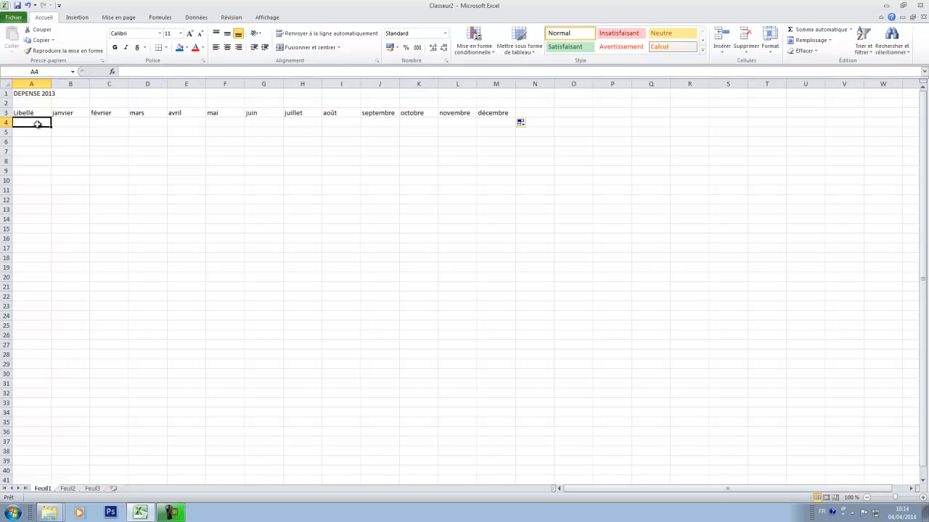
text(Loyer)
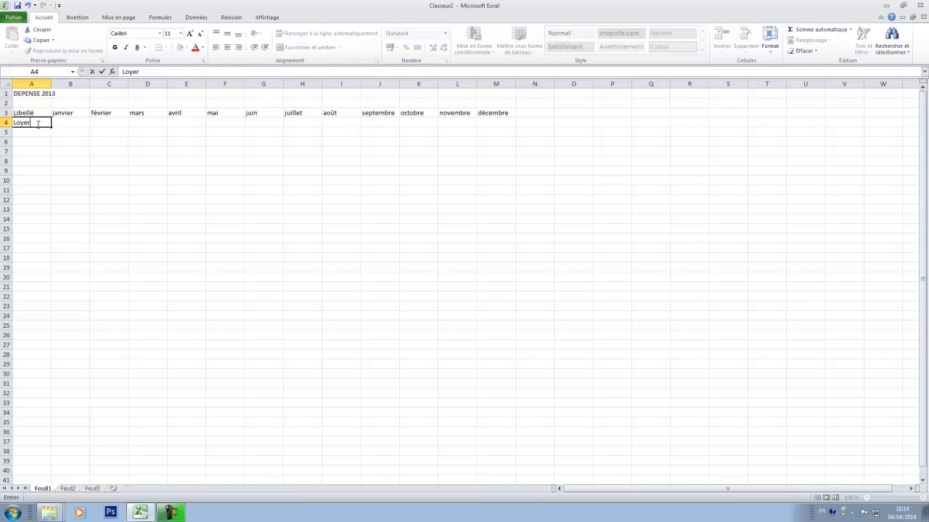
key(Return)
text(Voiture)
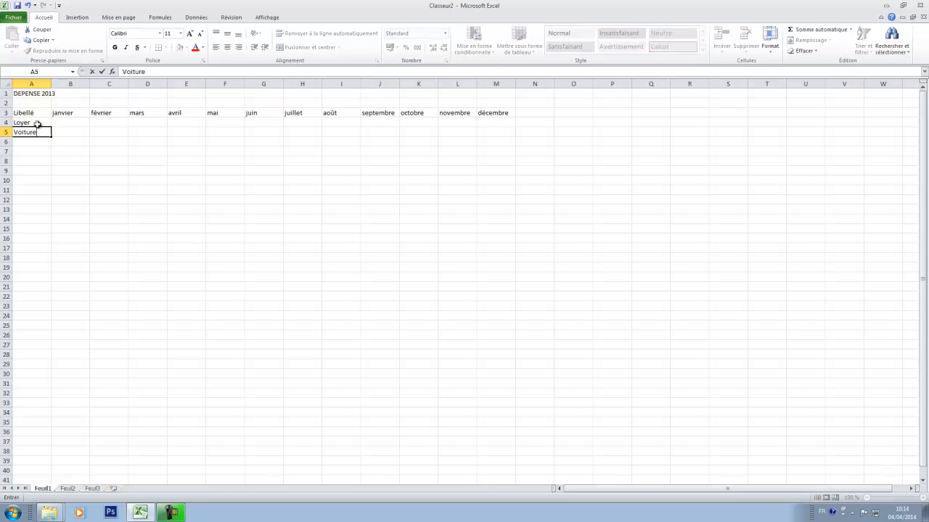
key(Return)
text(Alimentation)
key(Return)
text(Loisi)
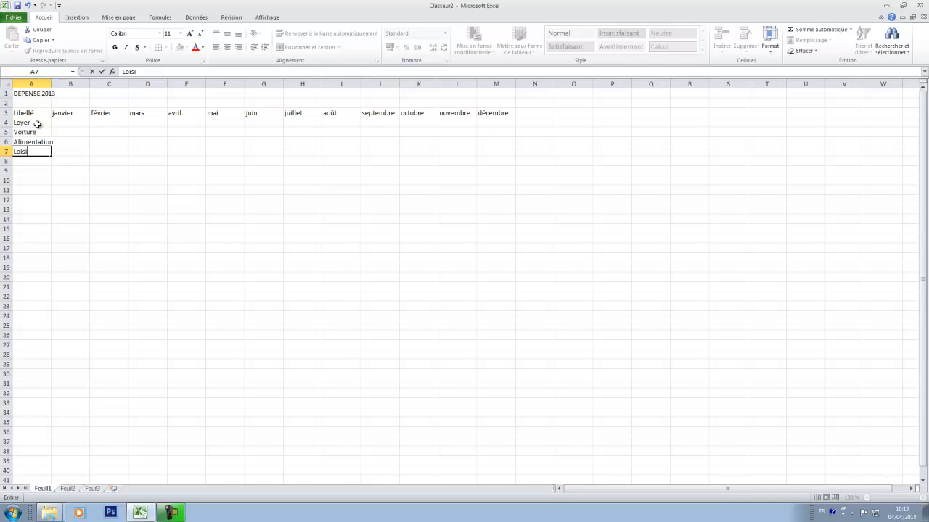
text(rs)
key(Return)
text(Total dé)
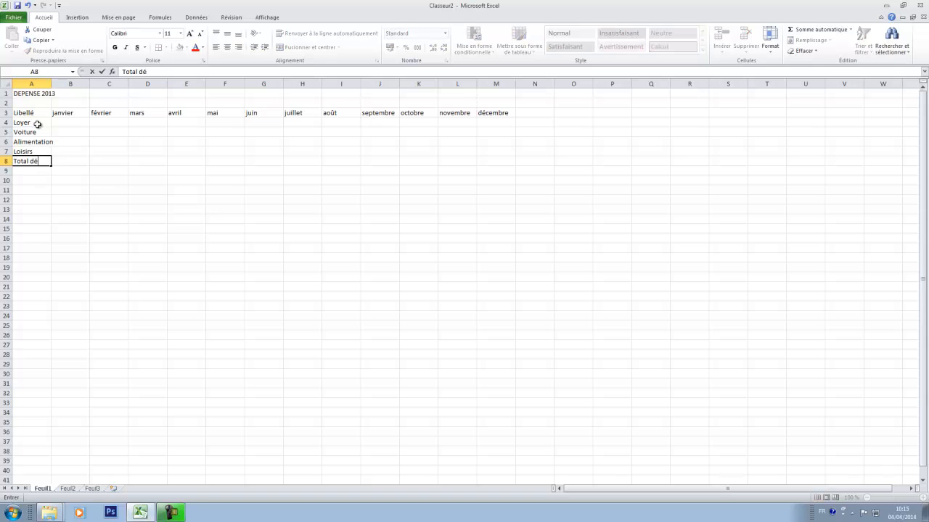
text(penses)
Step: Enter the janvier expenses in B4 to B7: 800, 400, 400 and 150
click(82, 124)
text(500)
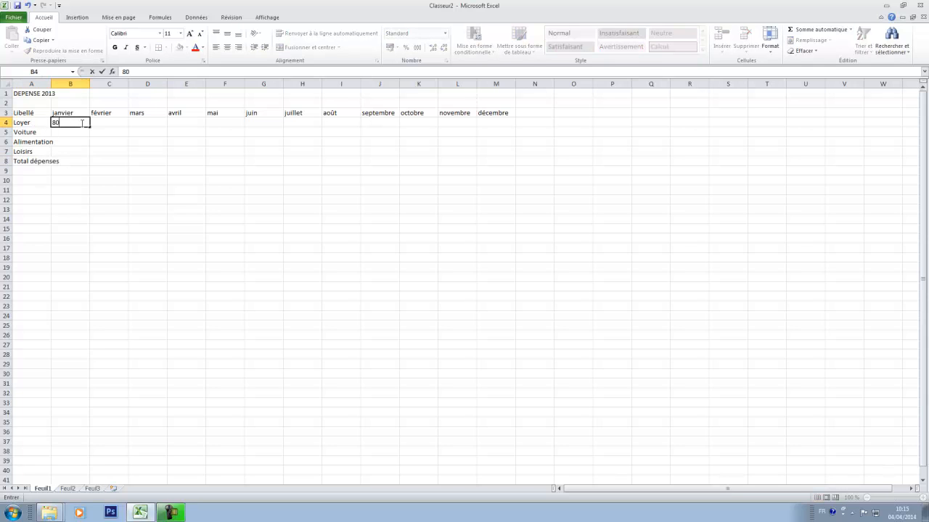
key(Return)
text(400)
key(Return)
text(400)
key(Return)
text(150)
Step: Enter the février expenses in C4 to C7: 800, 400, 400 and 100
key(Right)
key(Up)
key(Up)
key(Up)
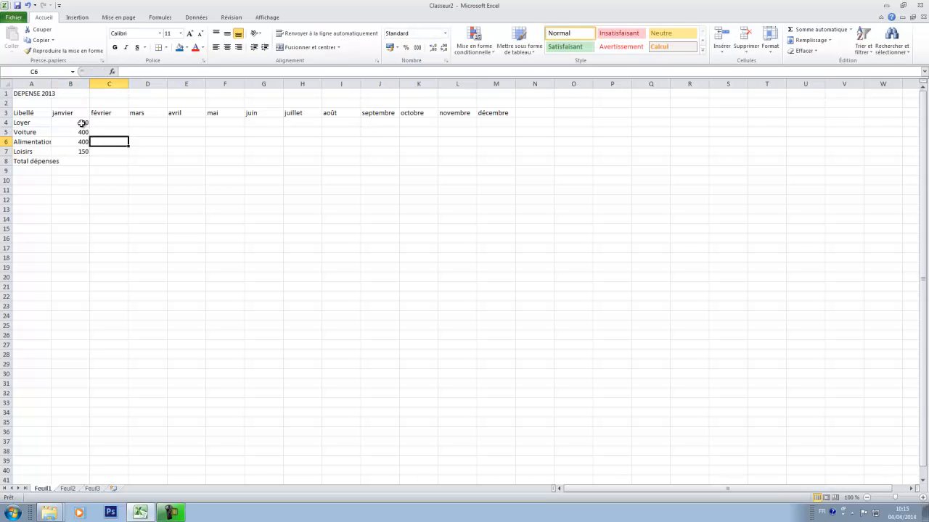
text(800)
key(Return)
text(400)
key(Return)
text(400)
key(Return)
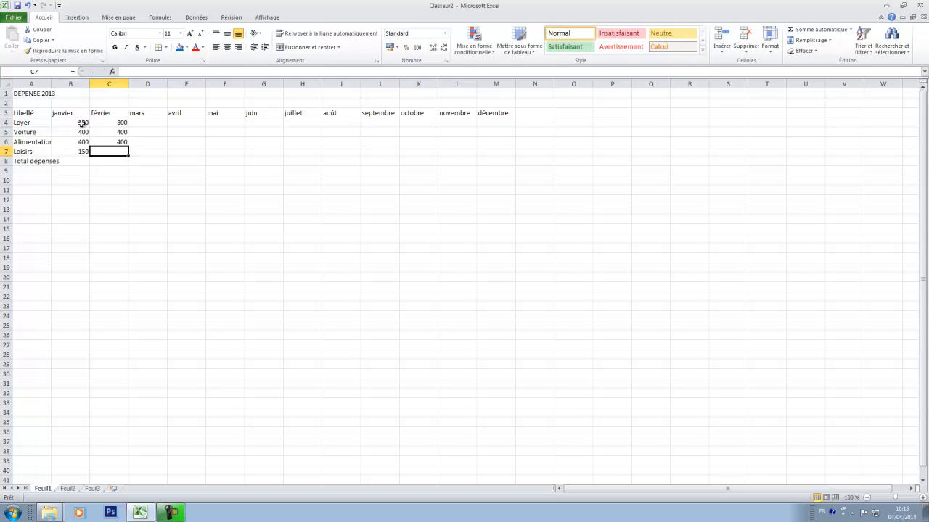
text(100)
Step: Enter 800 as the Loyer for mars and avril, and copy it across the row through décembre
click(161, 124)
text(800)
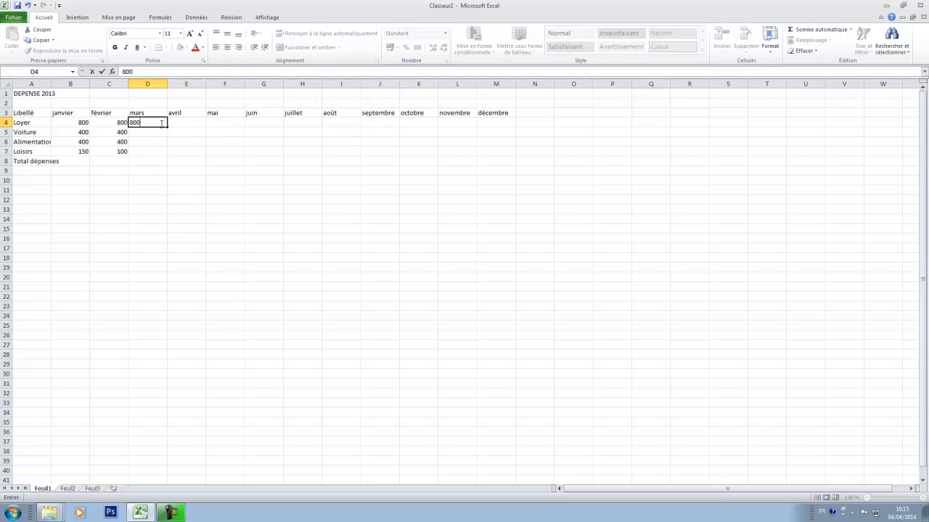
key(Right)
text(800)
key(Right)
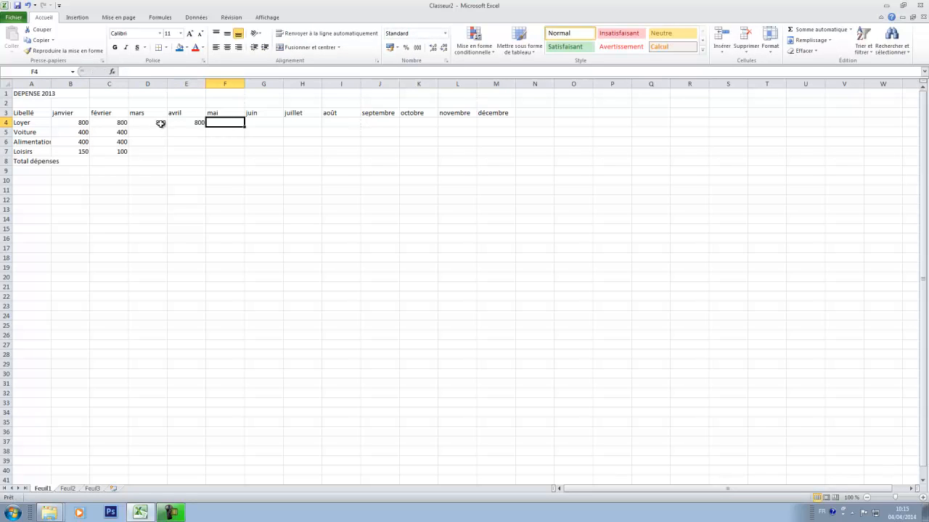
click(196, 123)
drag(205, 127, 512, 128)
Step: Enter the Voiture amounts for mars to juillet: 400, 1200, 400, 200 and 200
click(152, 131)
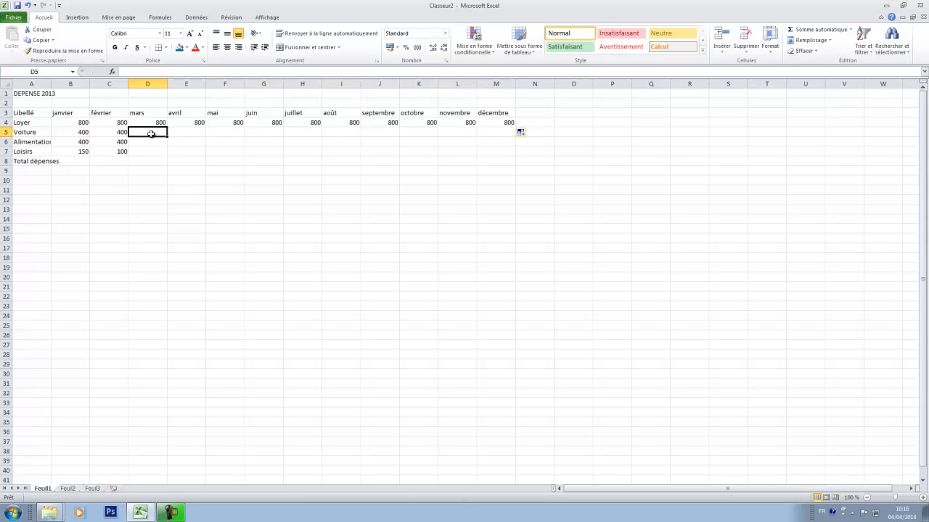
text(400)
key(Right)
text(1200)
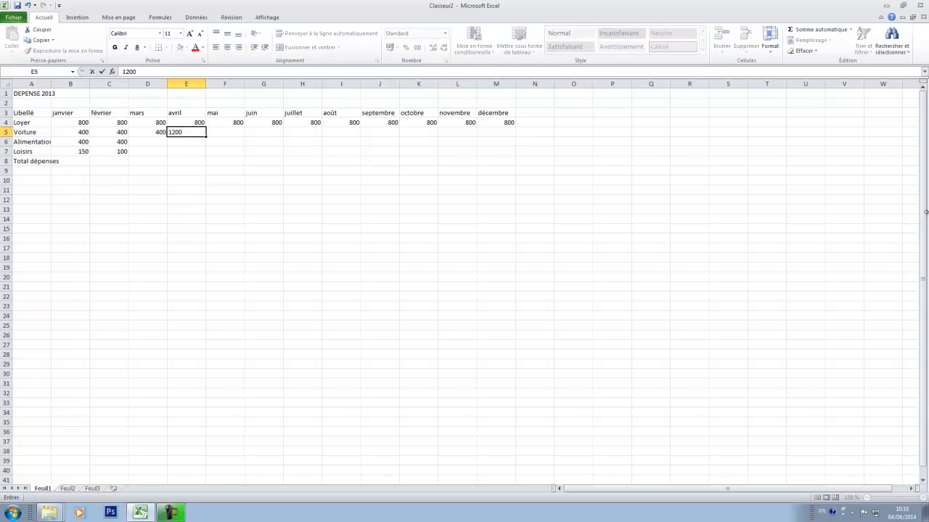
key(Right)
text(400)
key(Right)
text(200)
key(Right)
text(200)
key(Right)
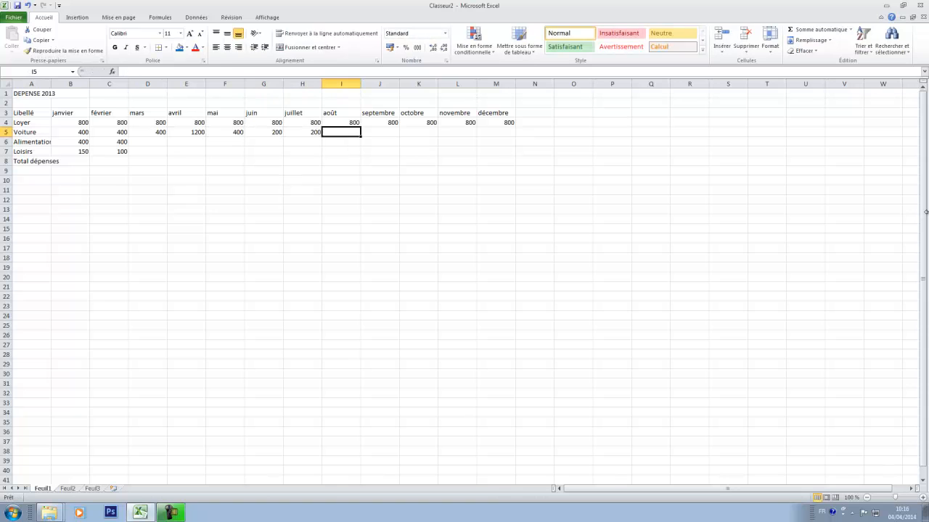
Step: Enter the remaining Voiture amounts: 200 for août and 400 for each month from septembre to décembre
text(200)
key(Right)
text(400)
key(Right)
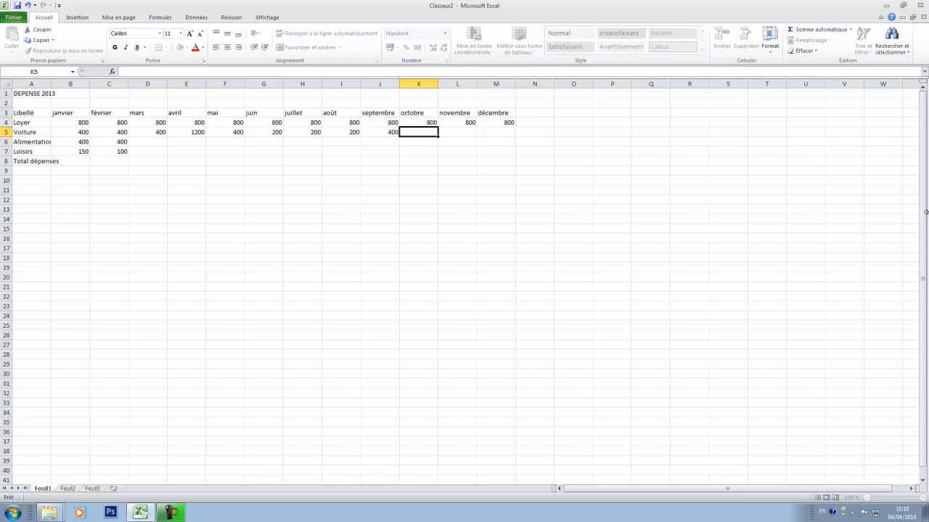
text(400)
key(Right)
text(400)
key(Right)
text(400)
key(Return)
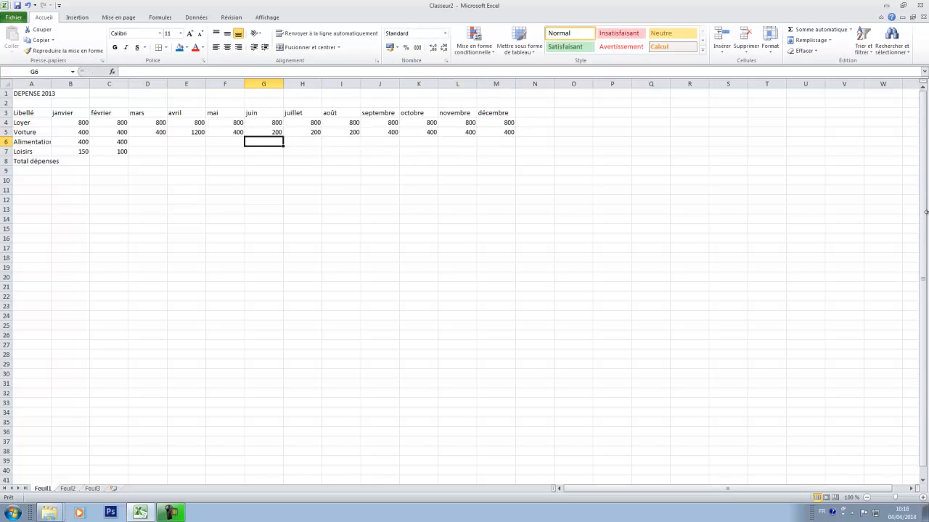
Step: Fill the Alimentation row with 400 through novembre and enter 800 for décembre
key(Left)
drag(80, 143, 464, 145)
click(506, 144)
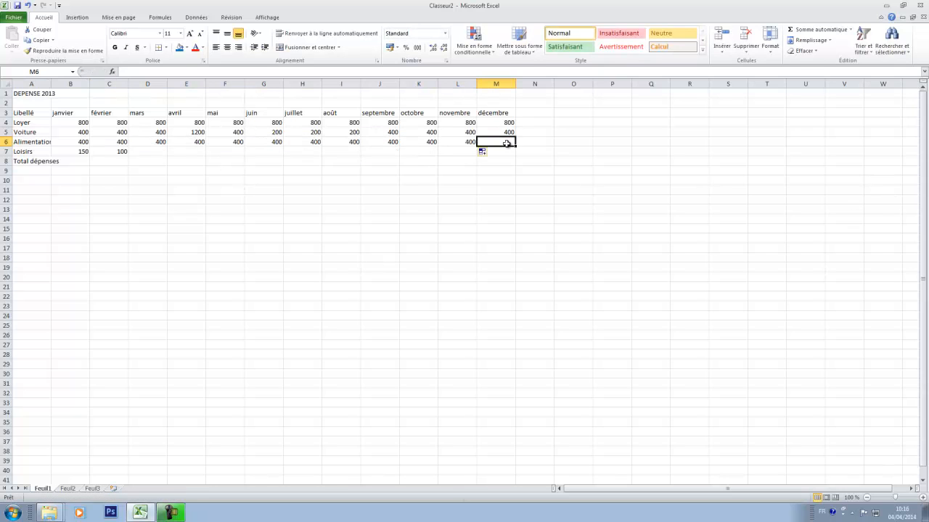
text(400)
key(Return)
Step: Enter the Loisirs amounts for mars to décembre: 300, 200, 220, 250, 500, 500, 20, 50, 100 and 300
key(Left)
key(Left)
key(Left)
key(Left)
key(Left)
key(Left)
key(Left)
key(Left)
key(Left)
text(30)
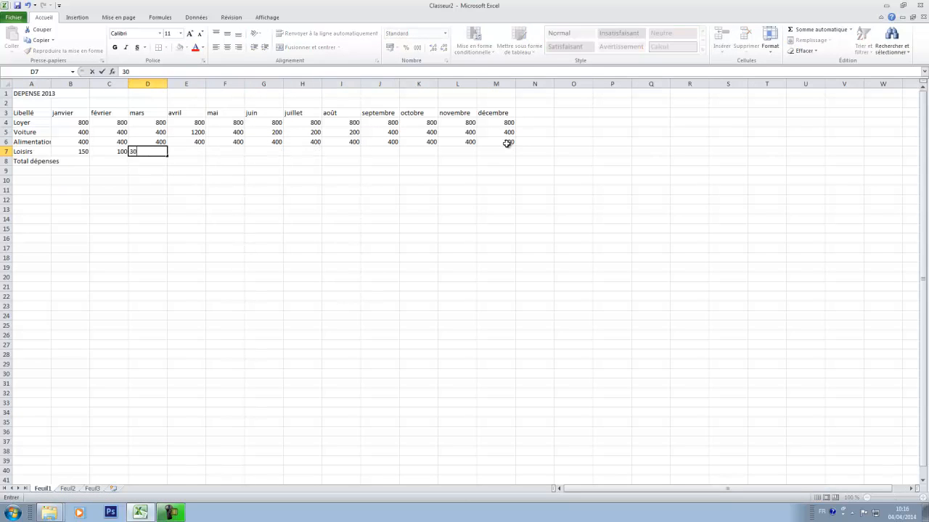
text(0)
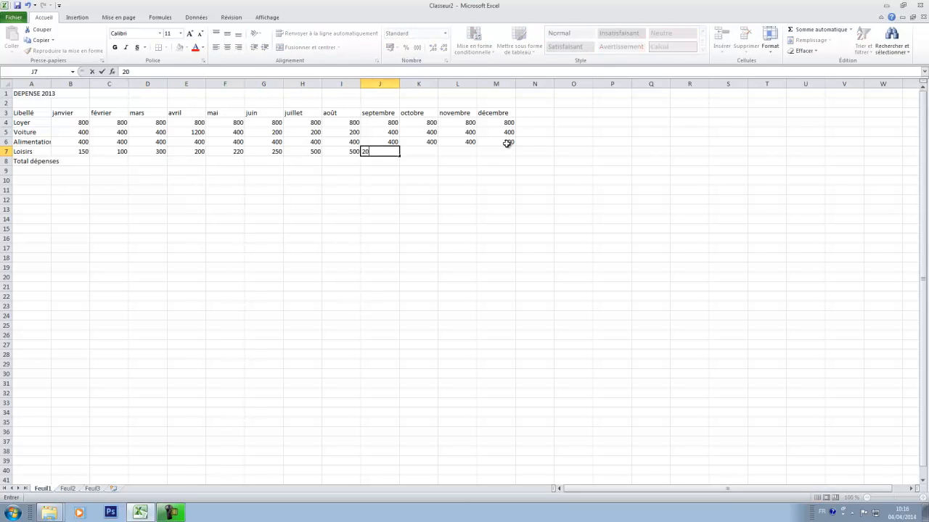
text(	200	220	250	500	500	20	50	100	300)
key(Return)
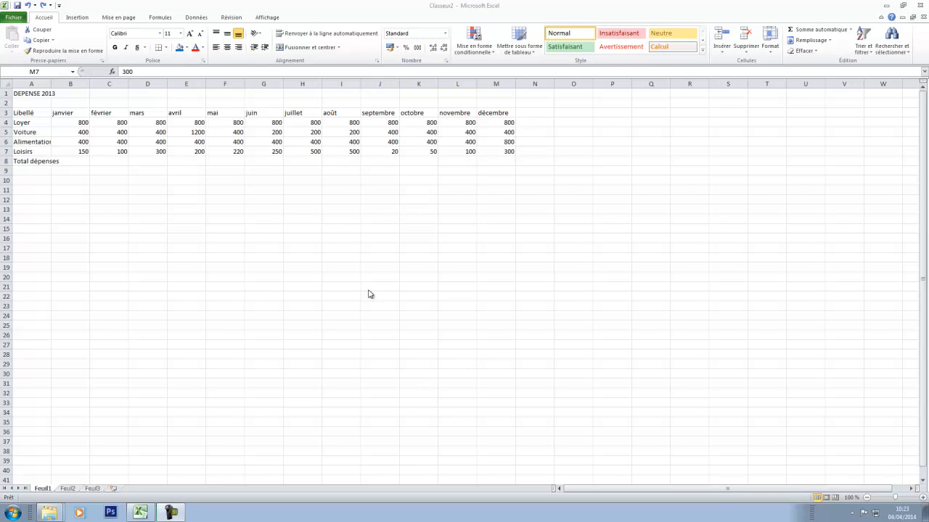
Step: Add the column headings "toal" in N3 and "%" in O3
click(547, 113)
text(toal)
click(592, 113)
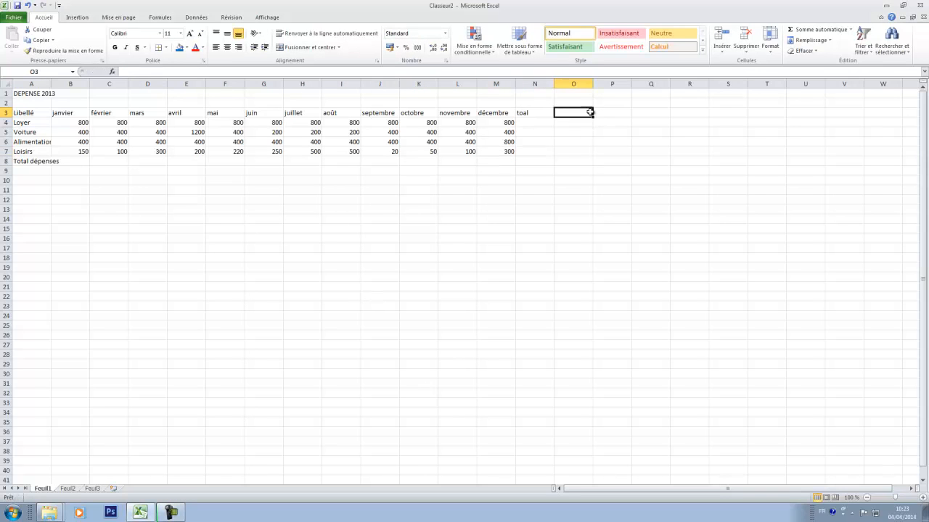
text(%)
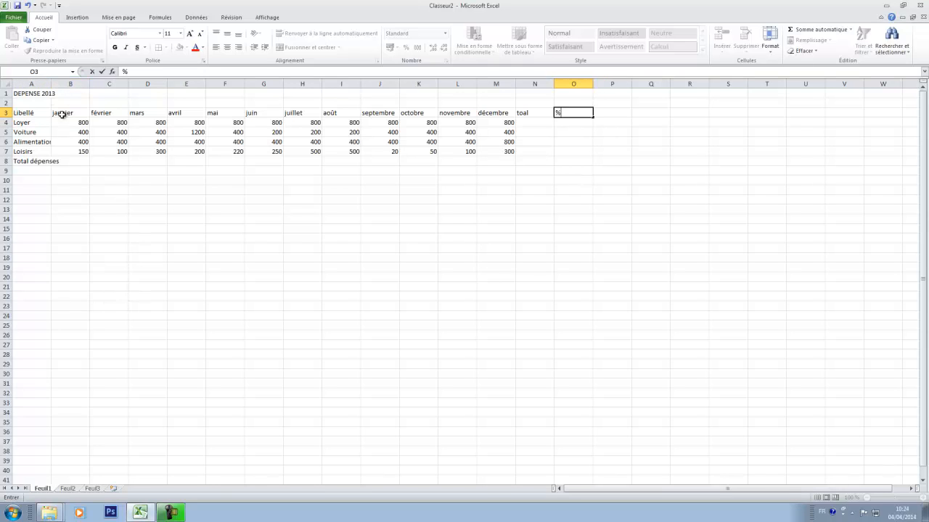
Step: Widen column A so that its title and row labels fit
click(47, 85)
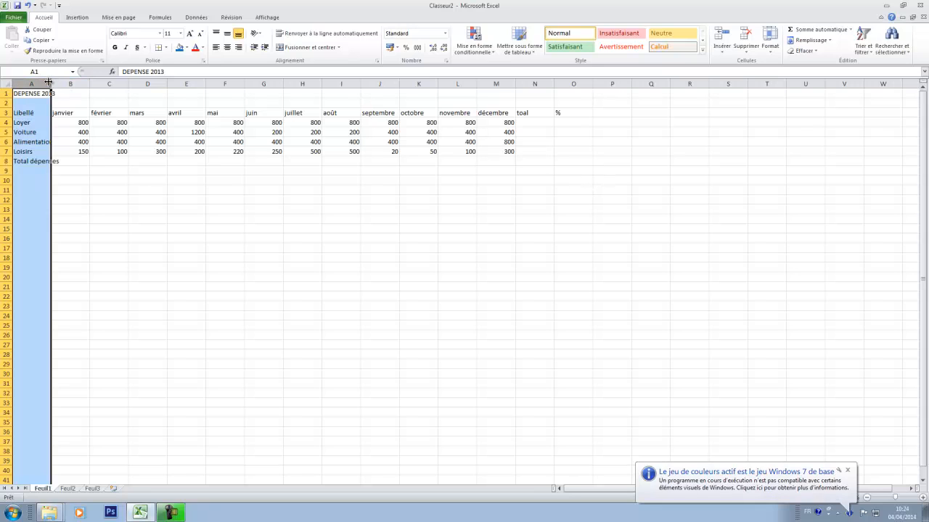
drag(51, 84, 83, 84)
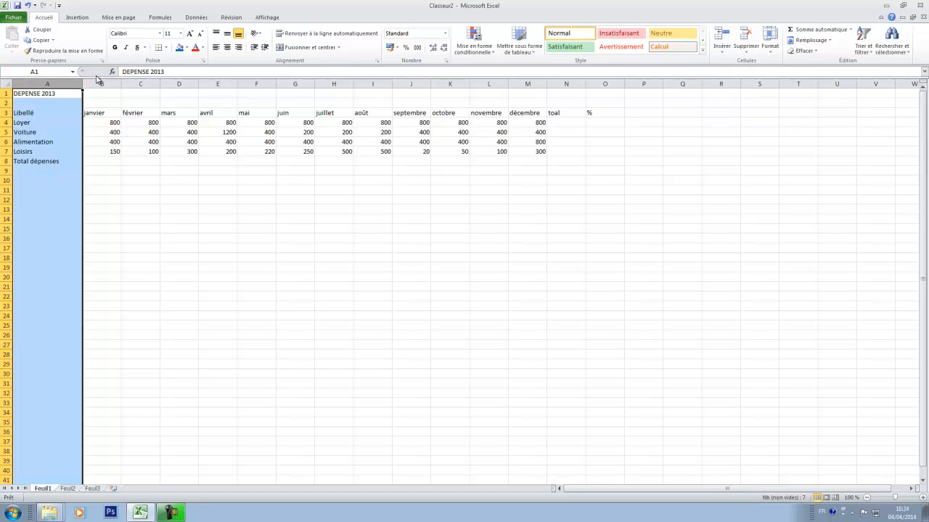
Step: Widen columns B through O equally so that the month columns are roomier
drag(101, 83, 606, 81)
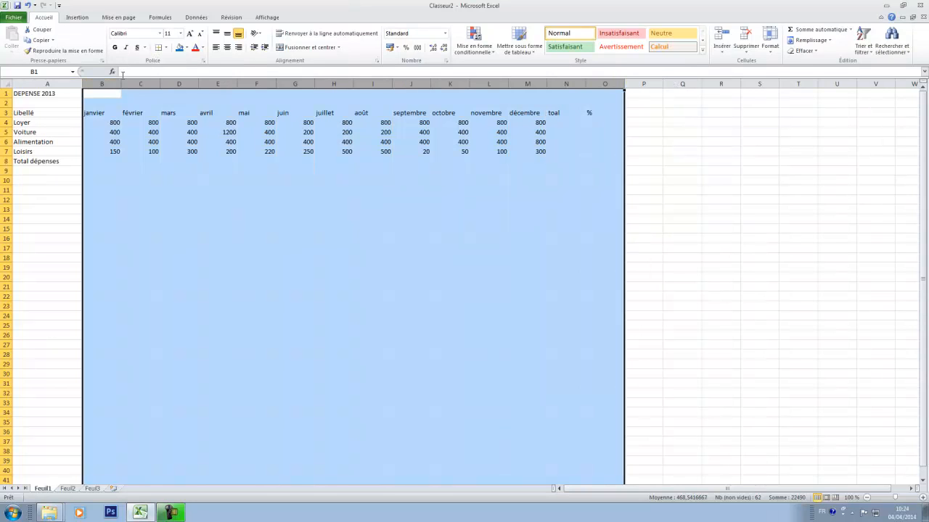
drag(121, 84, 137, 85)
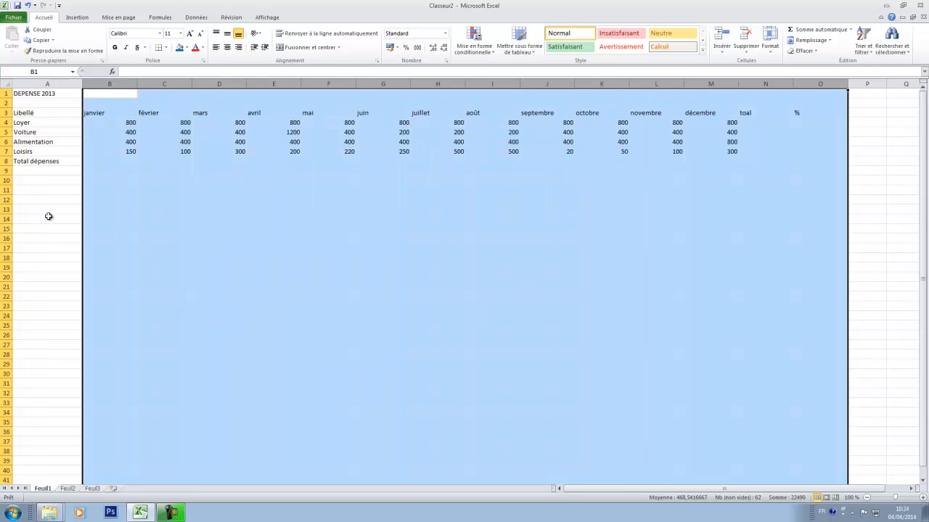
click(181, 270)
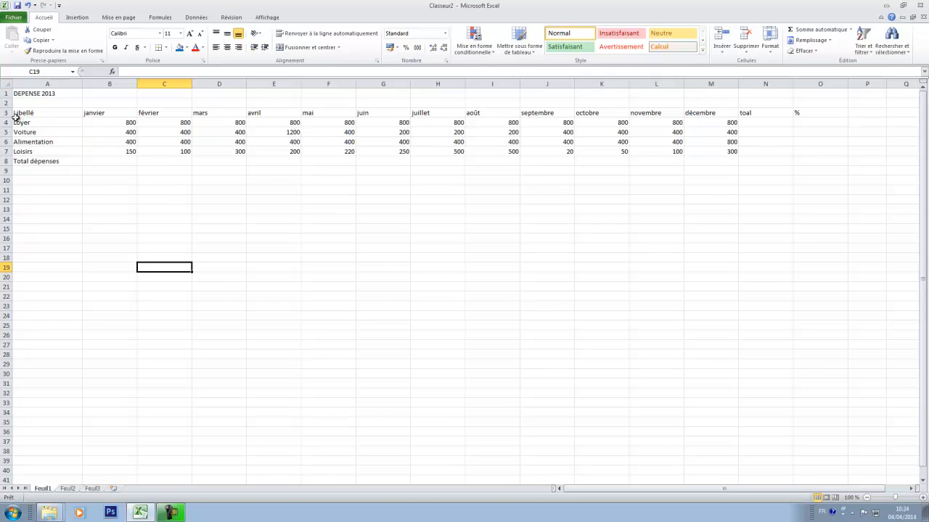
Step: Increase the heights of rows 1 and 2, and make rows 3 to 8 equally taller
drag(7, 98, 7, 106)
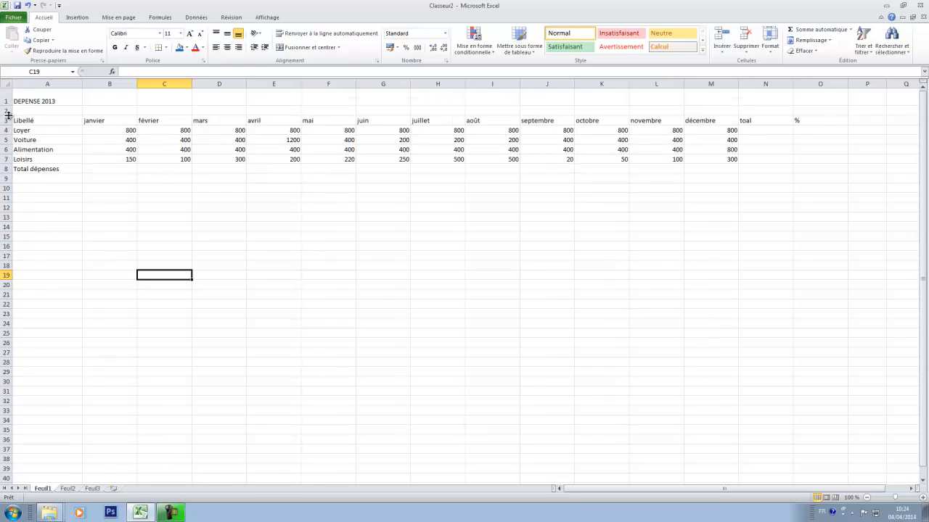
drag(8, 114, 8, 119)
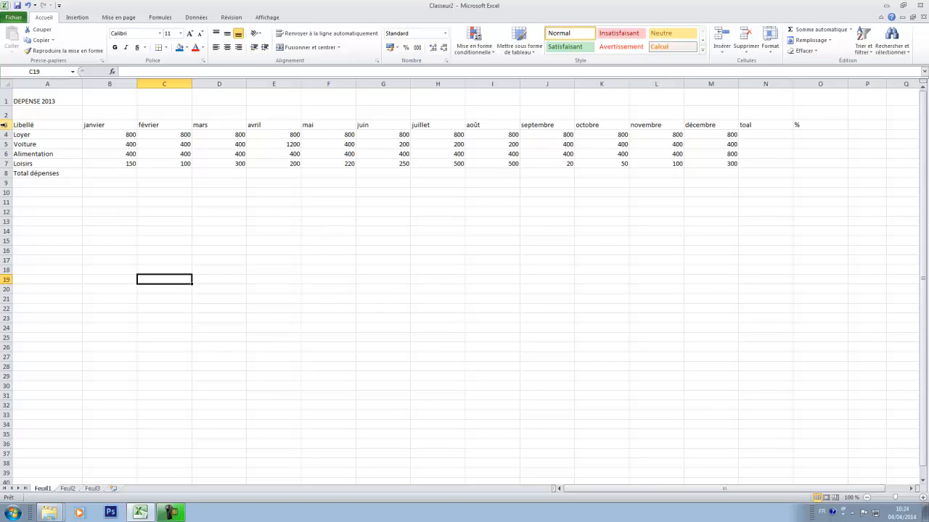
drag(4, 125, 8, 190)
click(360, 293)
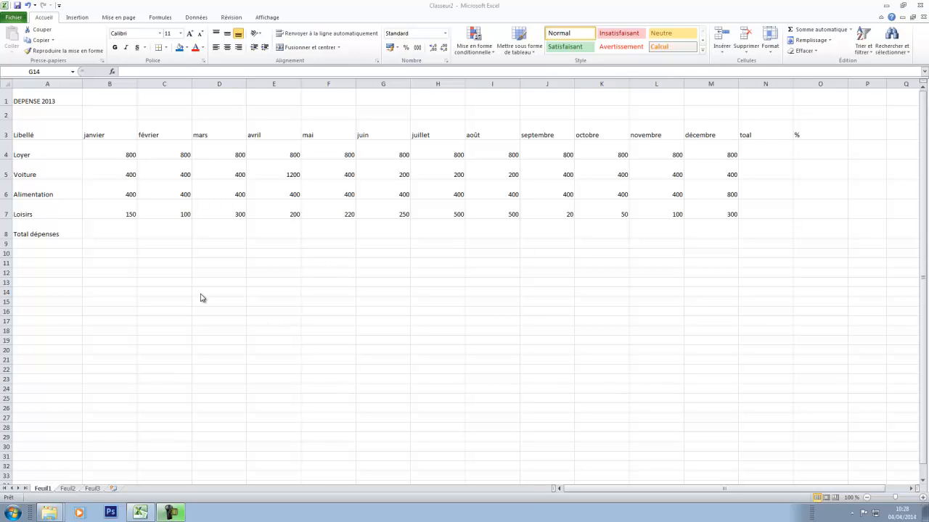
Step: Merge and centre the title DEPENSE 2013 across A1:O1
click(27, 101)
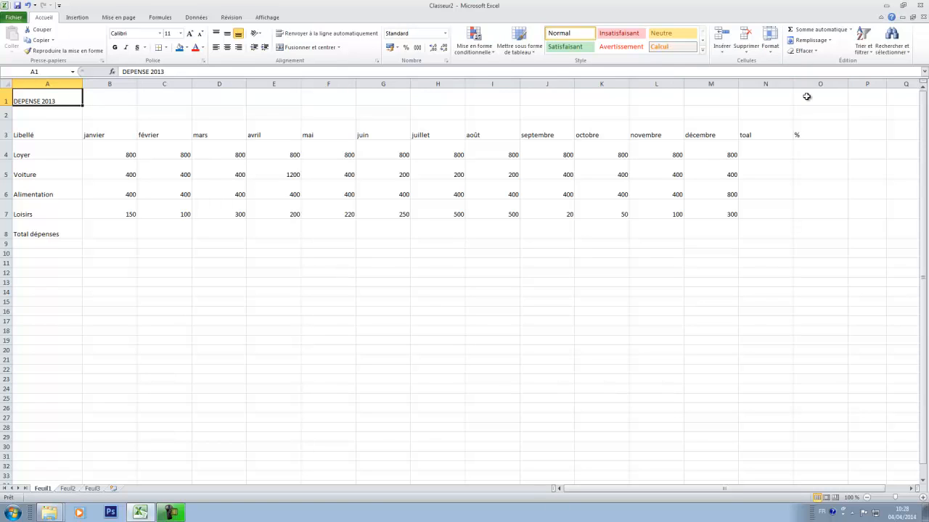
drag(30, 100, 807, 102)
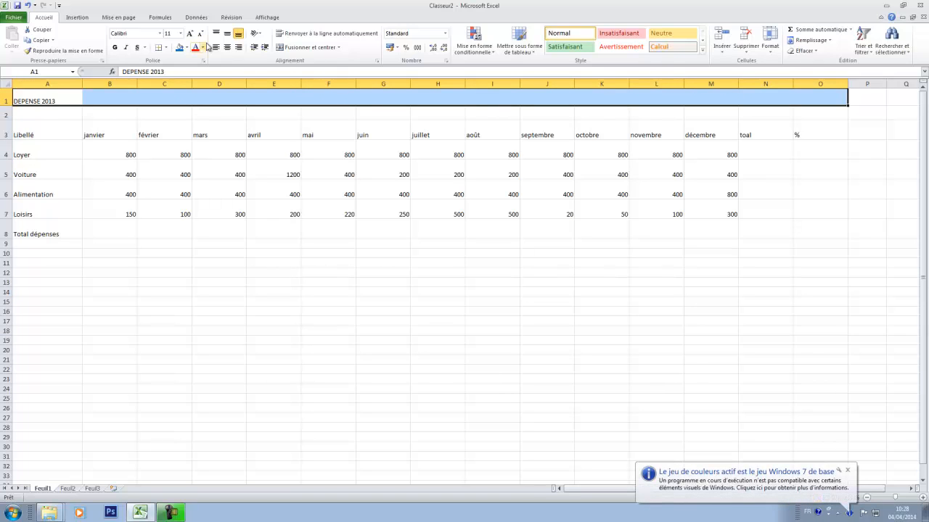
click(227, 47)
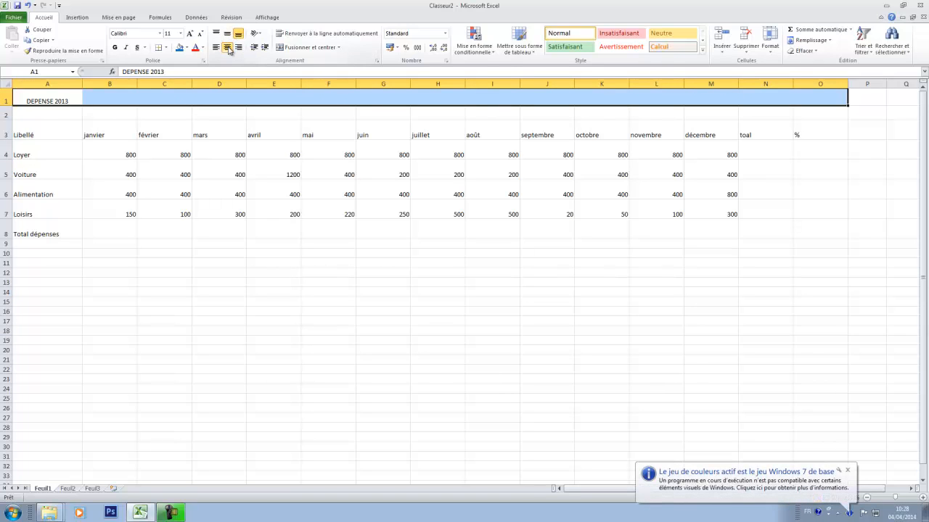
click(224, 49)
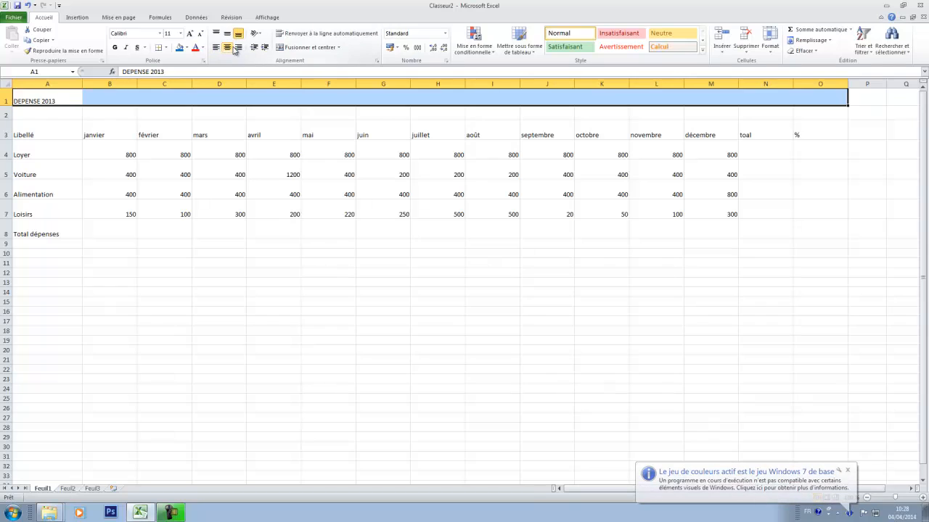
click(237, 48)
click(227, 48)
click(227, 48)
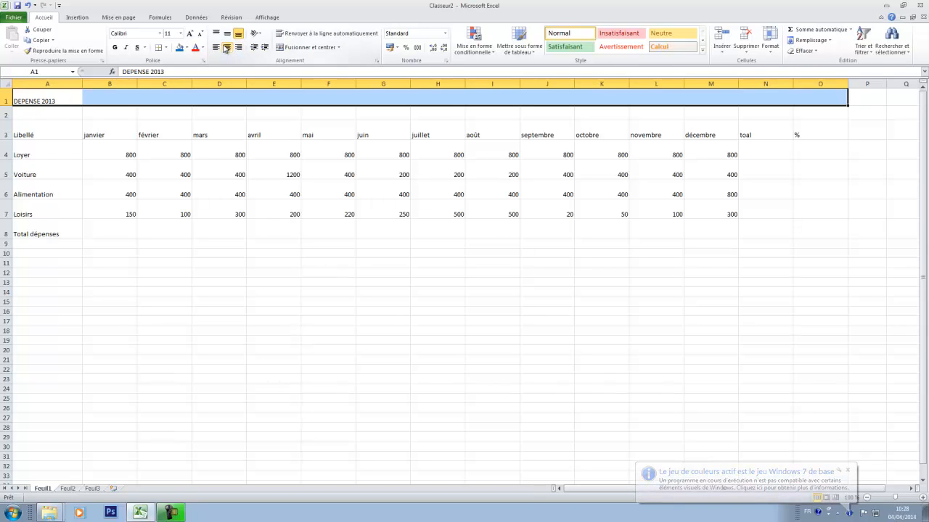
click(217, 48)
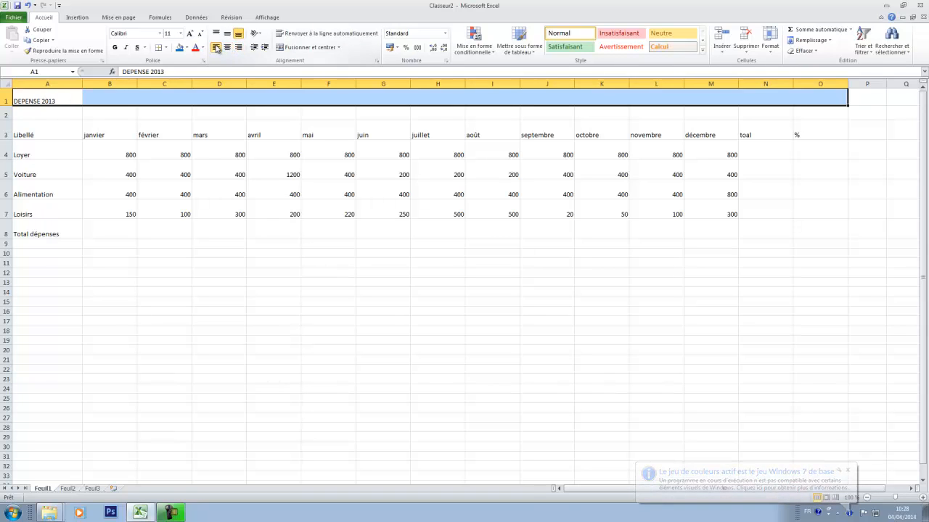
click(321, 49)
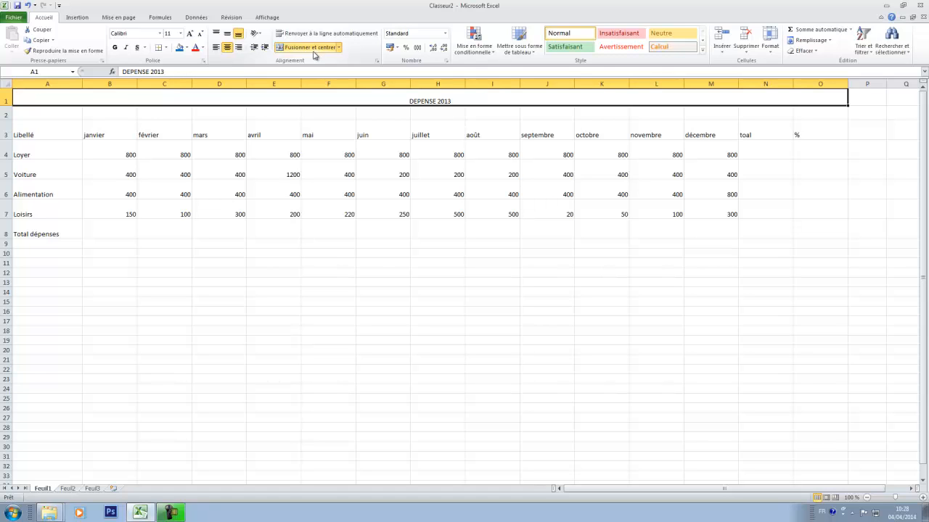
Step: Enlarge the title's font to size 22 and make it bold
click(190, 34)
click(189, 34)
click(189, 34)
click(190, 34)
click(190, 34)
click(189, 34)
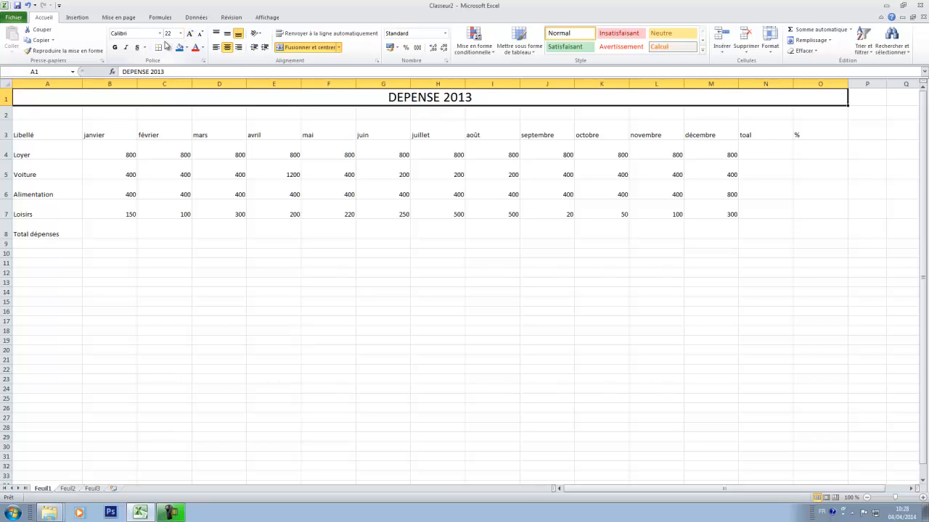
click(114, 47)
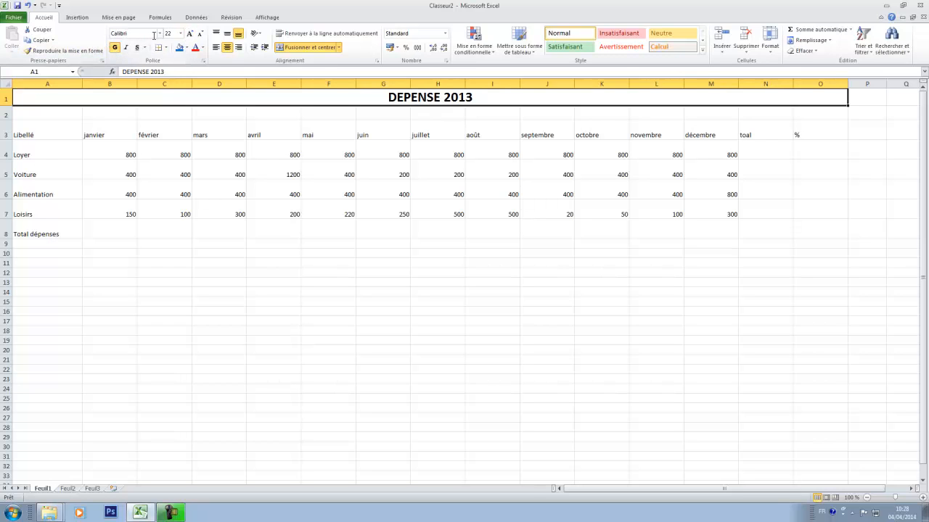
Step: Set the title's font to Cooper Std Black
click(160, 34)
scroll(217, 196, down, 5)
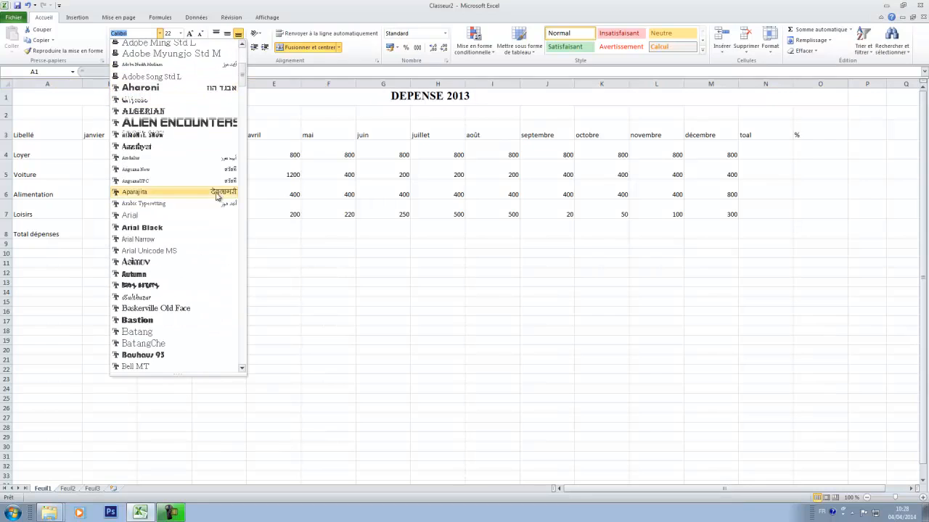
scroll(216, 196, down, 15)
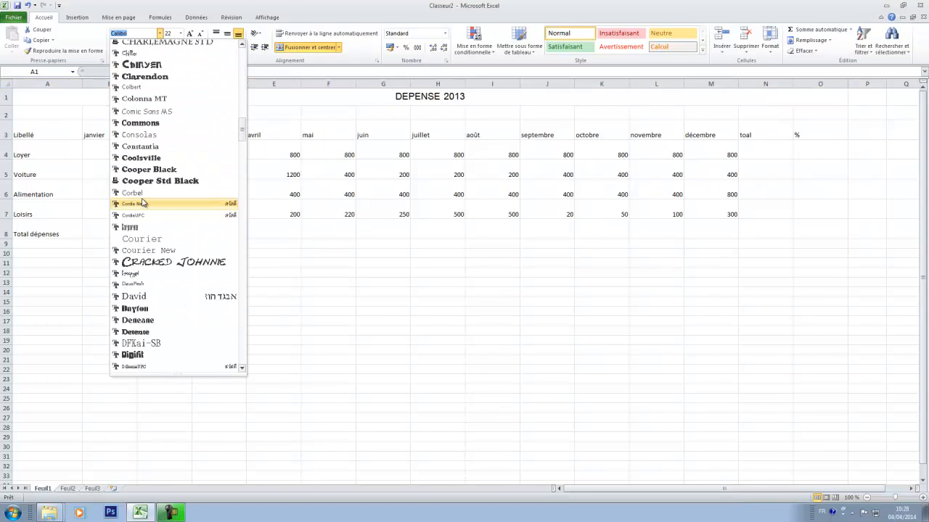
scroll(143, 203, up, 1)
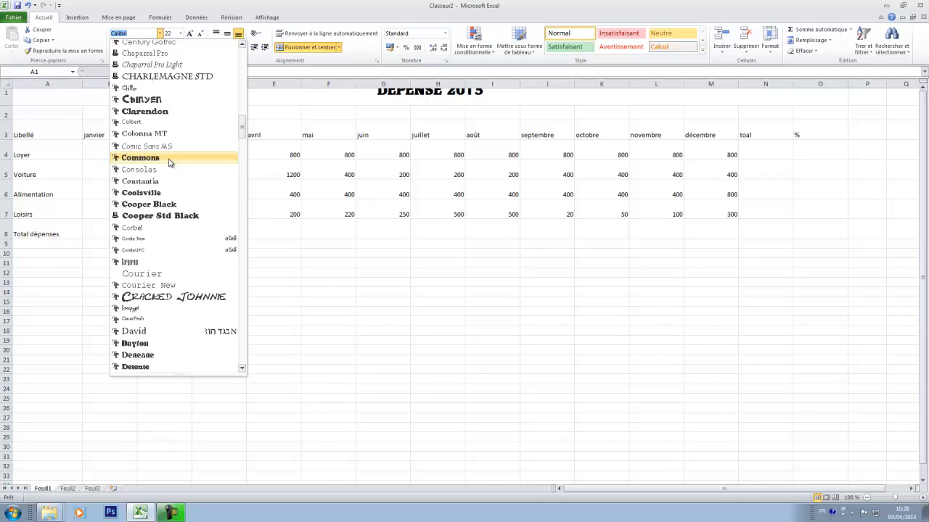
scroll(170, 175, down, 4)
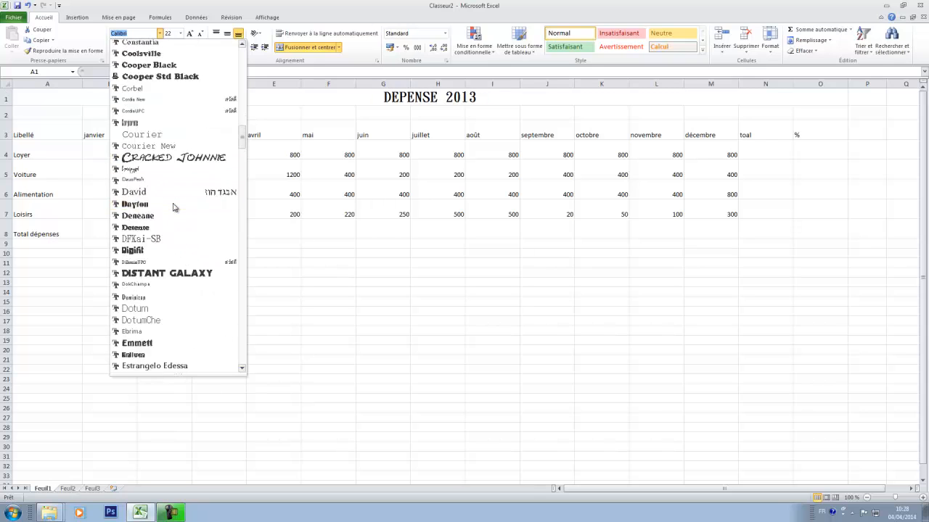
scroll(174, 167, up, 2)
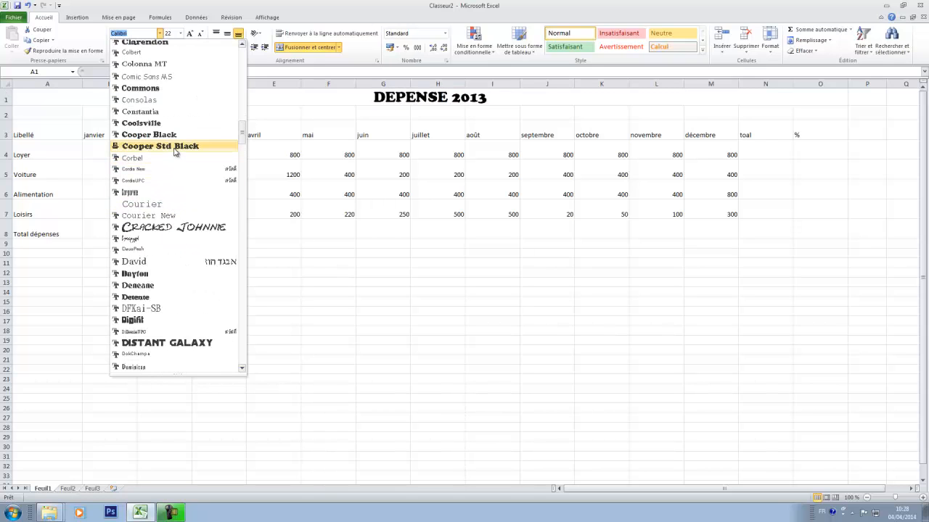
click(174, 146)
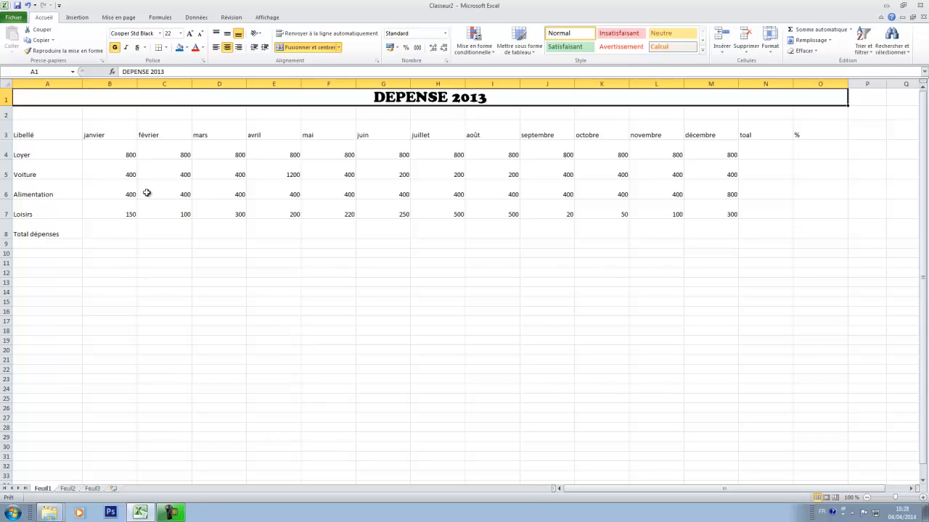
Step: Centre the contents of the table range A3:O8 both horizontally and vertically
drag(32, 127, 804, 235)
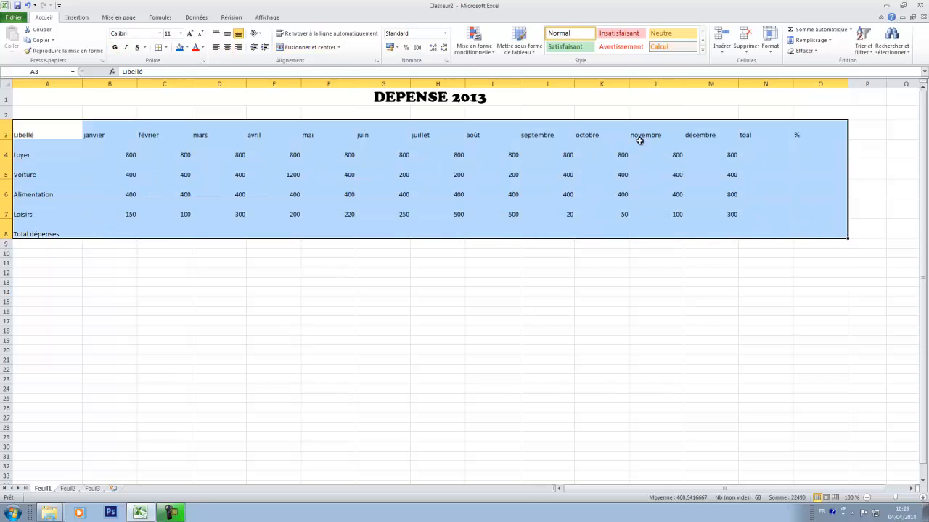
click(228, 47)
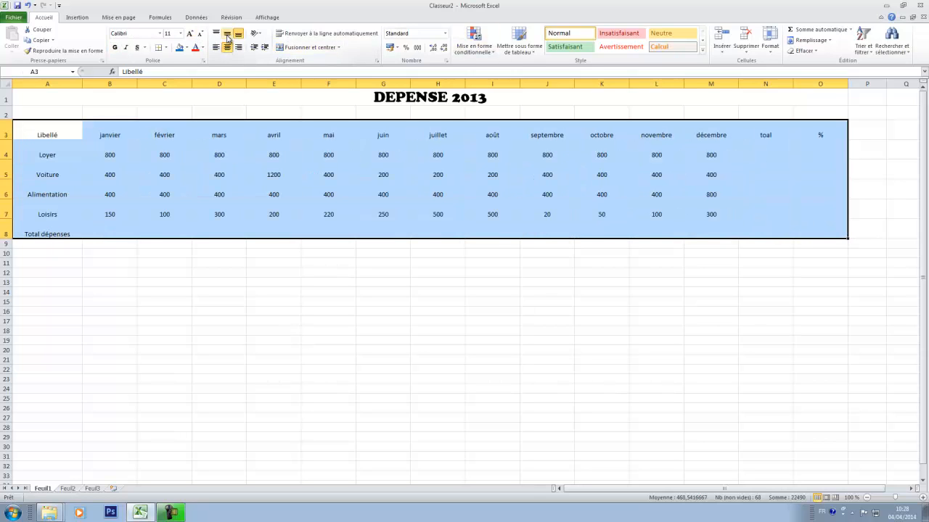
click(227, 34)
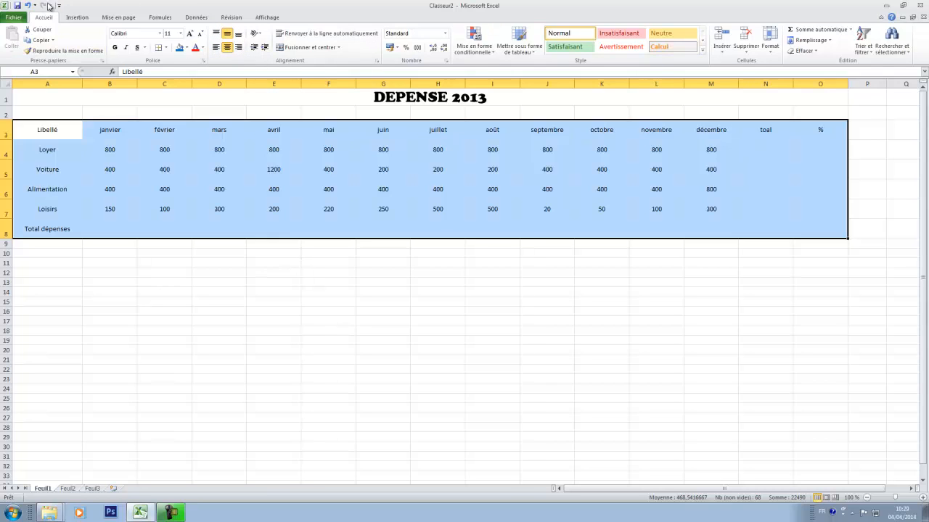
click(72, 17)
click(128, 19)
click(160, 18)
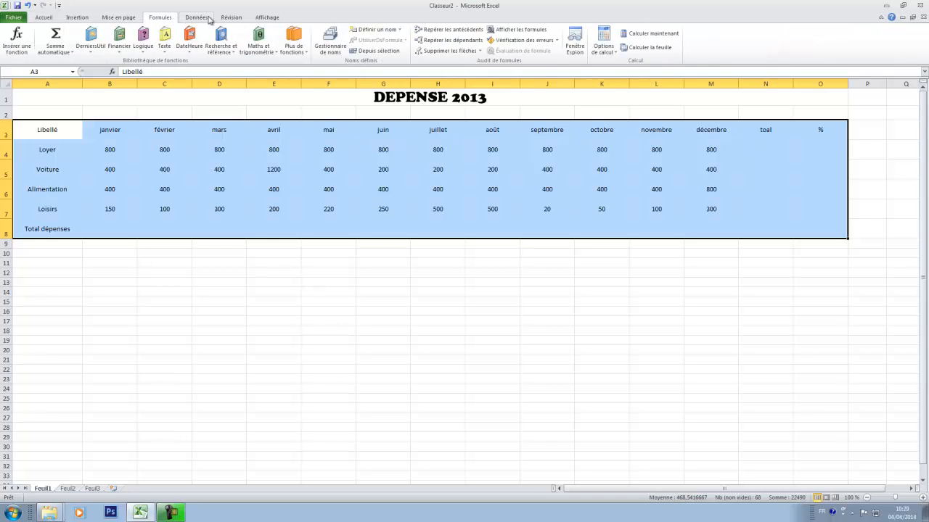
click(196, 18)
click(51, 17)
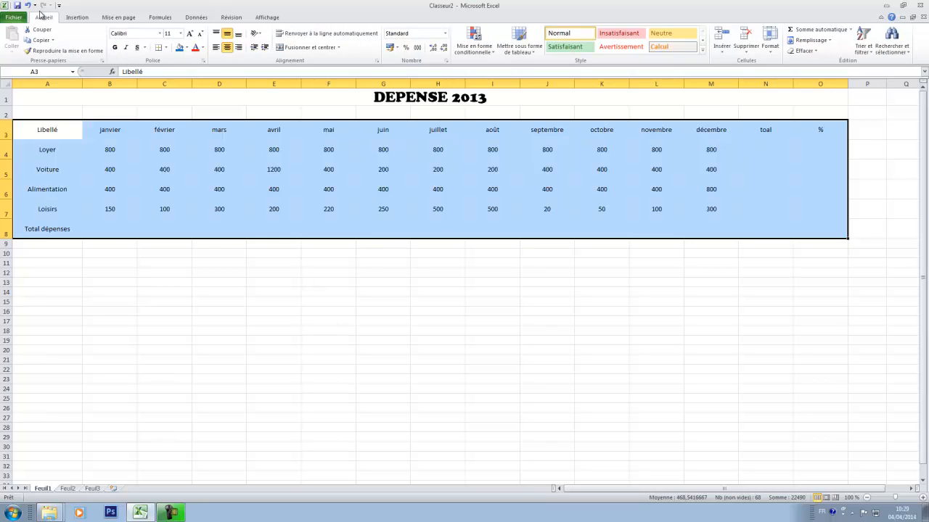
click(164, 169)
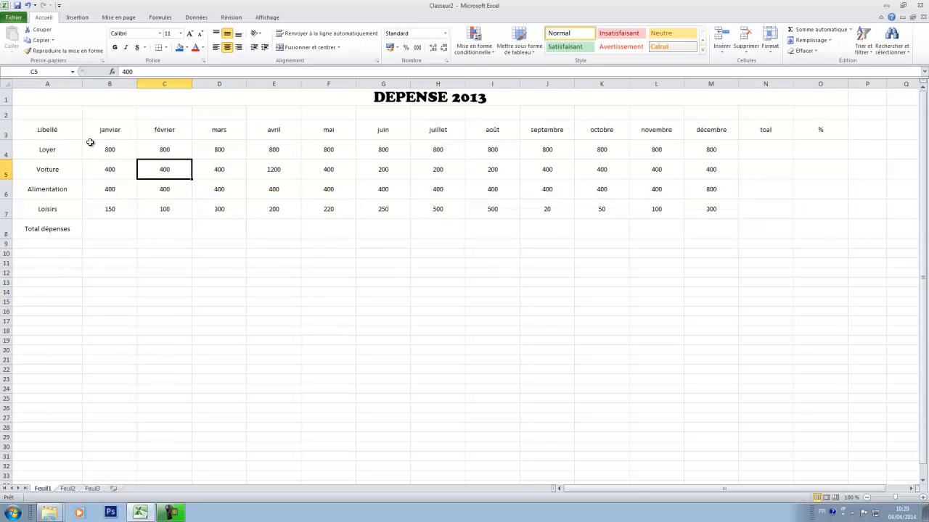
Step: Make the header row A3:O3 and the row labels from Loyer to Total dépenses bold
drag(47, 132, 800, 135)
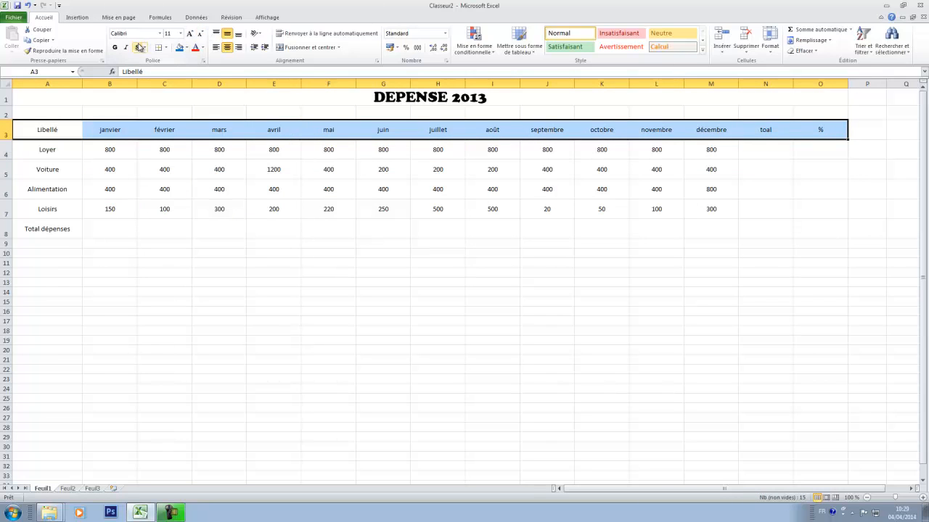
click(115, 48)
drag(72, 149, 65, 227)
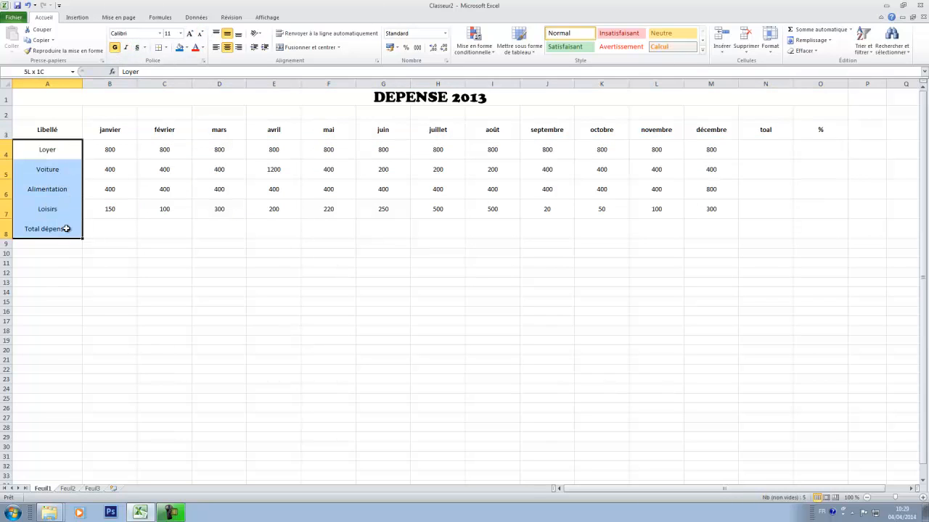
click(115, 47)
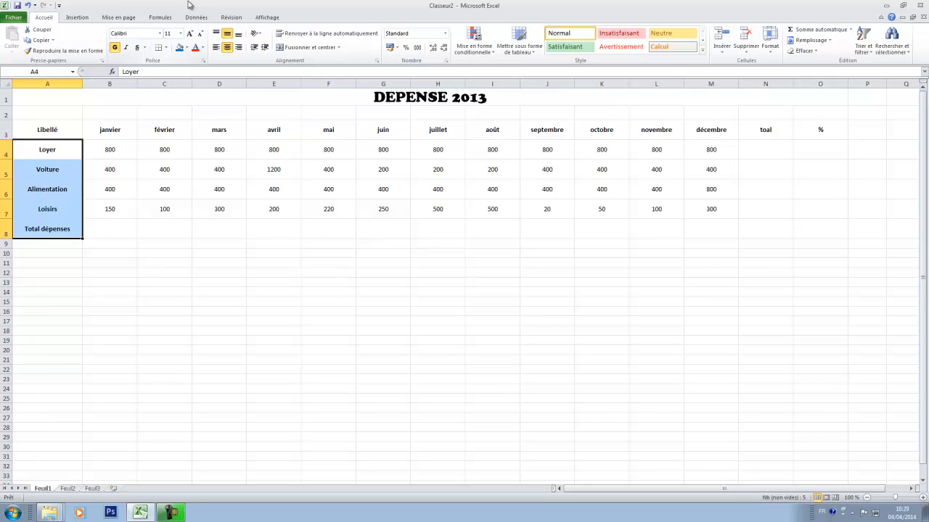
click(253, 342)
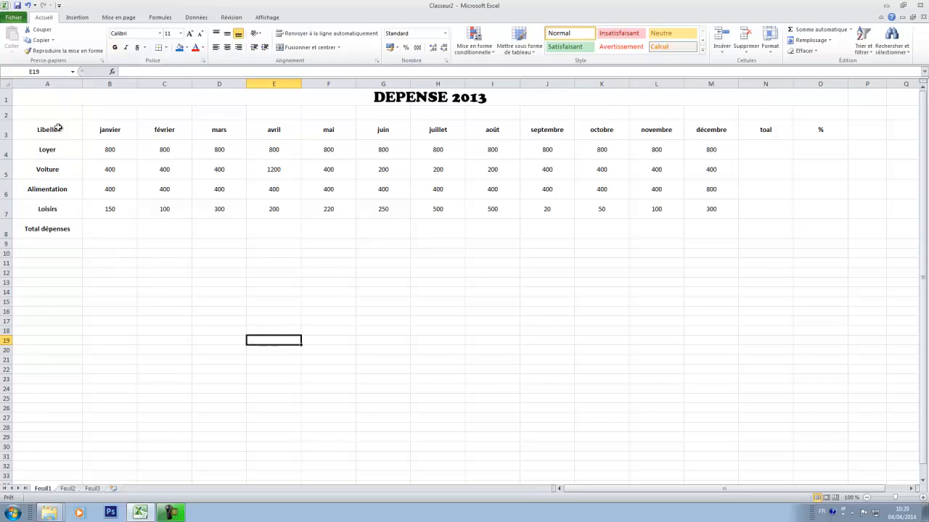
Step: Fill the header cells from Libellé to décembre with the olive green Accentuation3, 40% lighter colour
drag(57, 128, 726, 129)
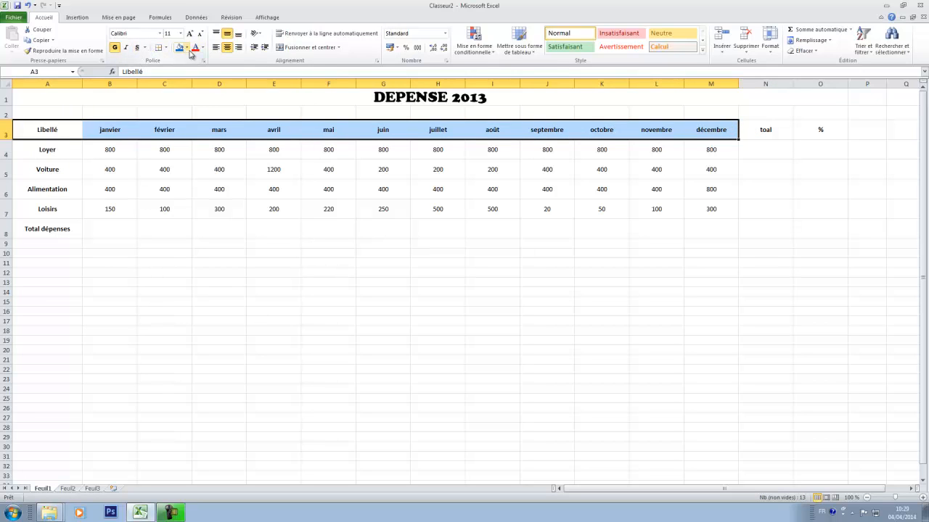
click(186, 48)
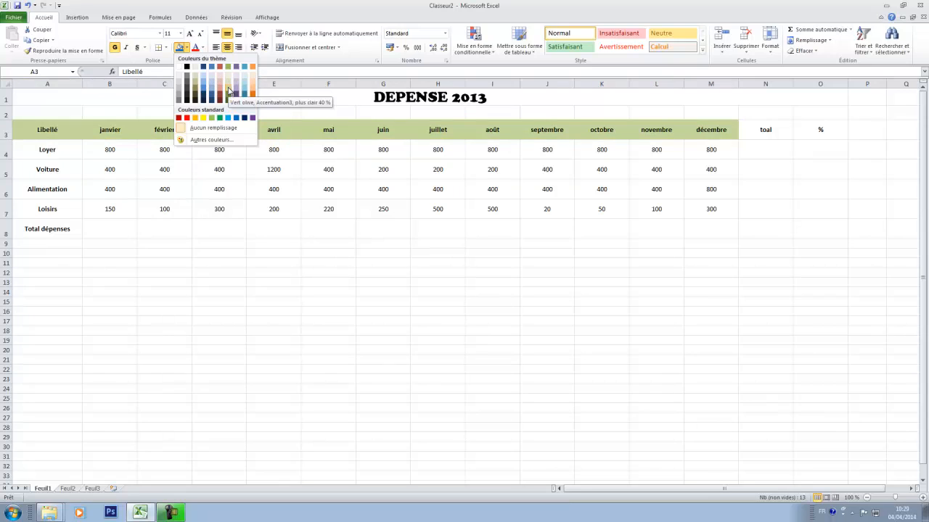
click(229, 90)
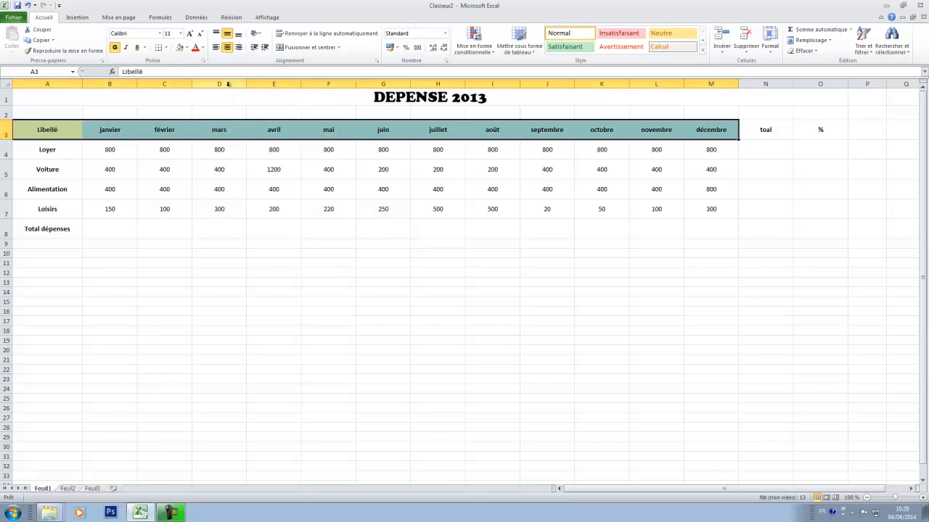
click(269, 260)
Step: Fill the Loyer and Alimentation rows, A4:M4 and A6:M6, with the standard green colour
drag(50, 155, 696, 149)
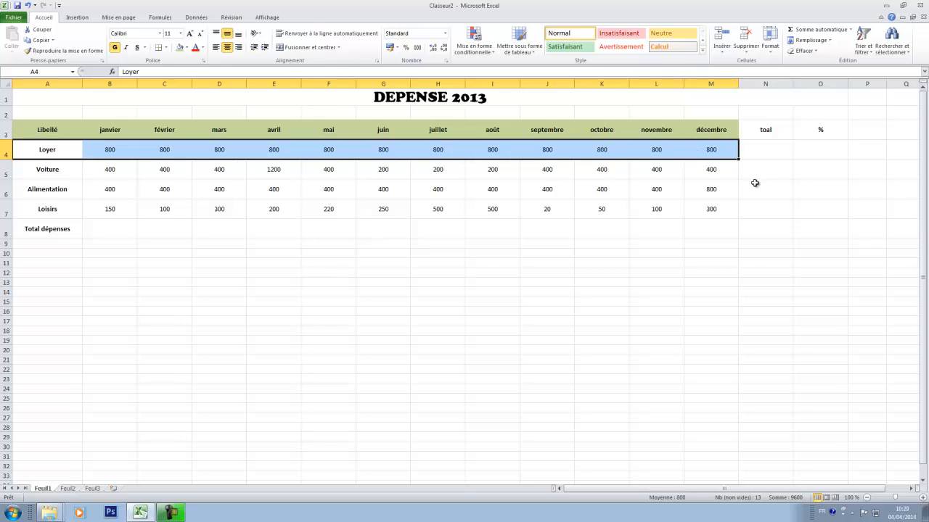
click(347, 263)
drag(43, 149, 697, 149)
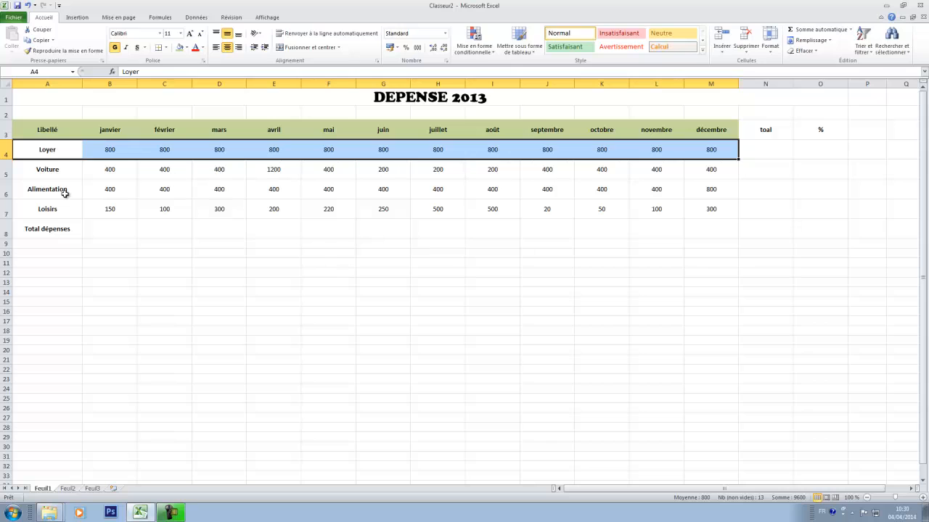
ctrl+drag(32, 189, 704, 192)
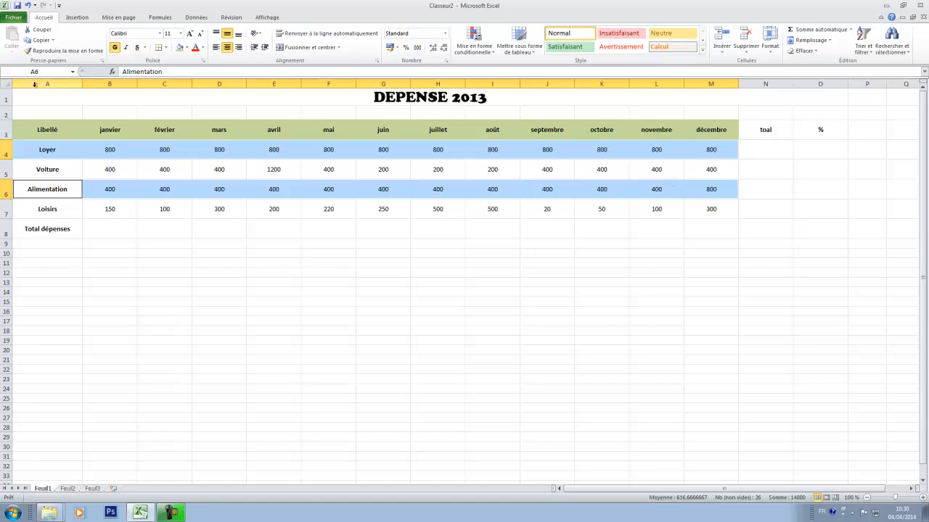
click(186, 47)
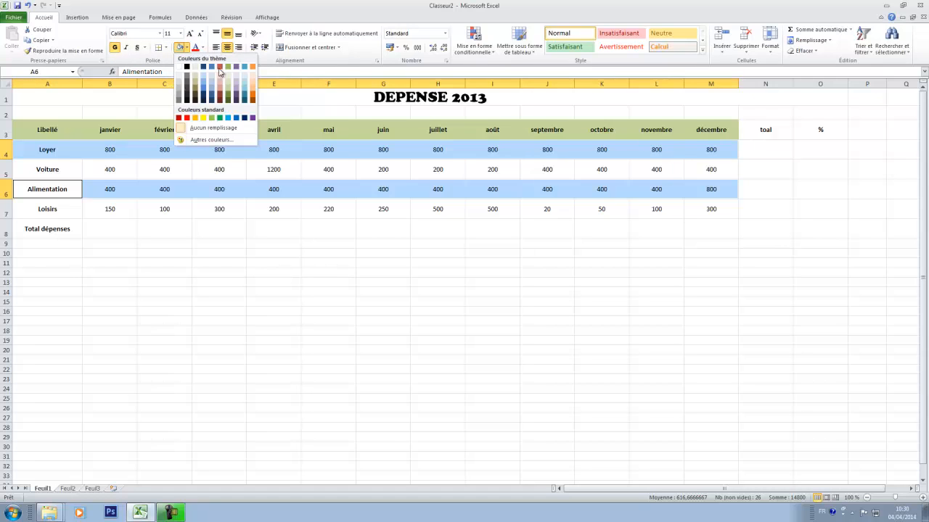
click(219, 118)
click(361, 251)
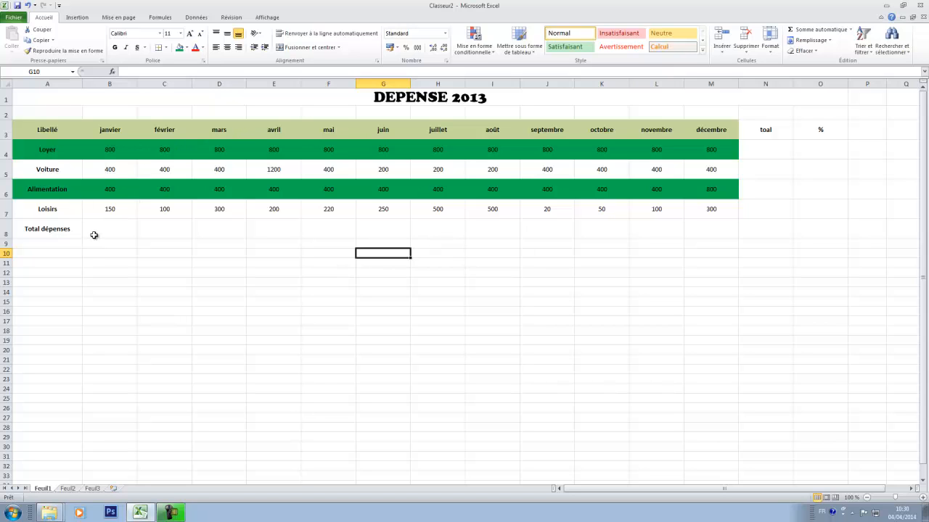
Step: Fill the Total dépenses cells B8:O8 with a light blue theme colour
drag(94, 235, 804, 228)
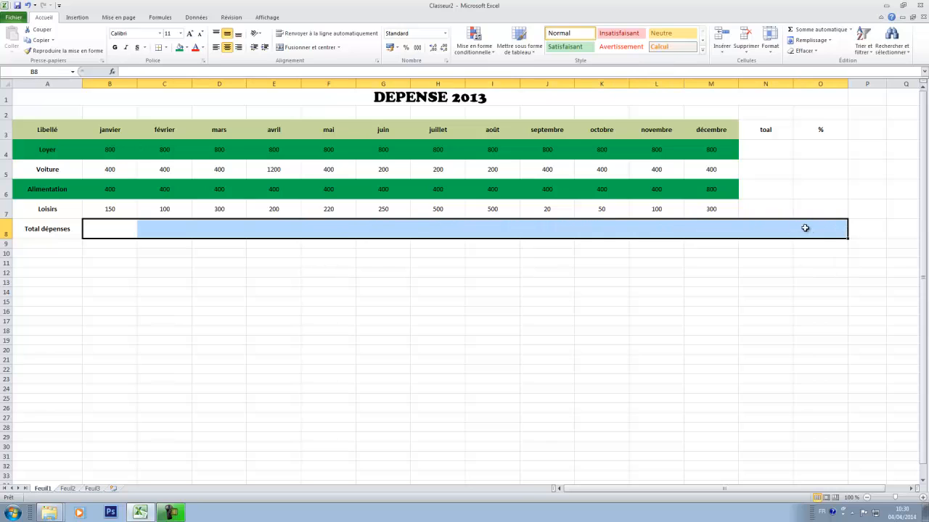
click(187, 47)
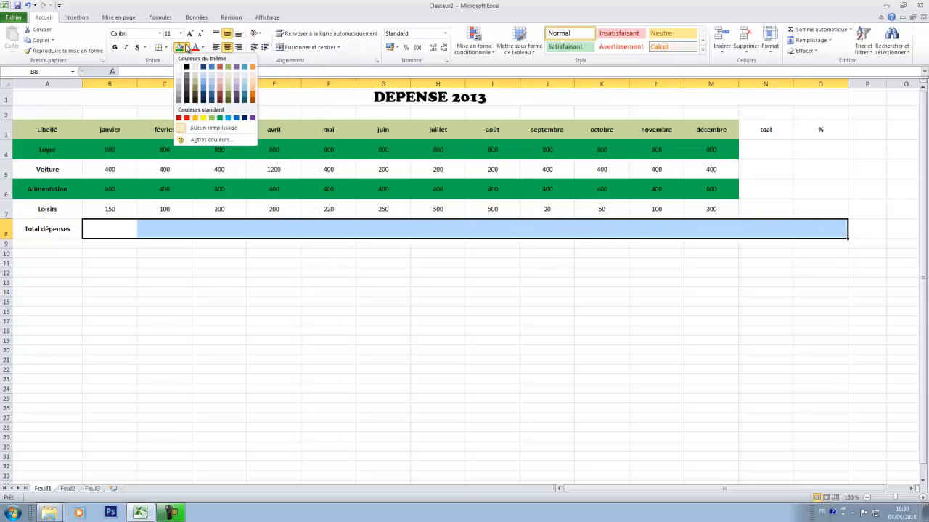
click(207, 85)
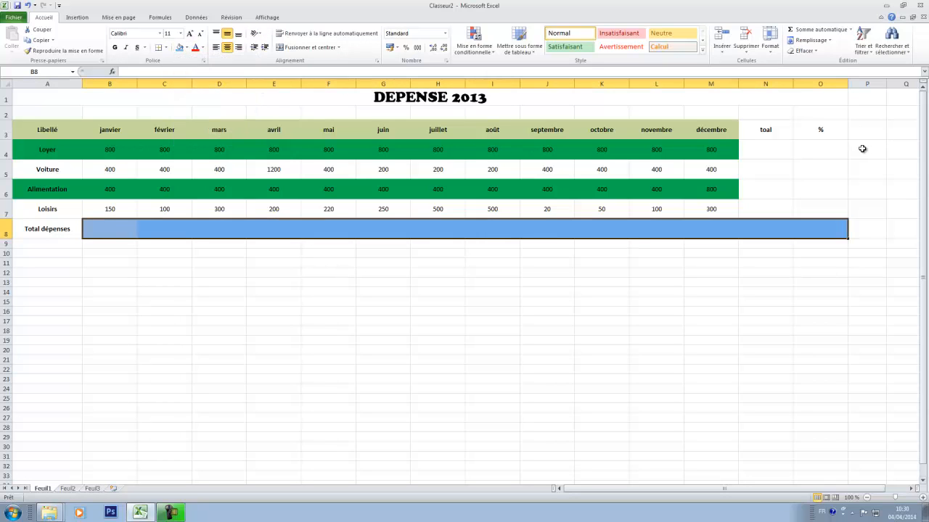
Step: Fill the total and % columns, including their headers, N3:O7, with the same light blue as the total row
drag(843, 147, 771, 207)
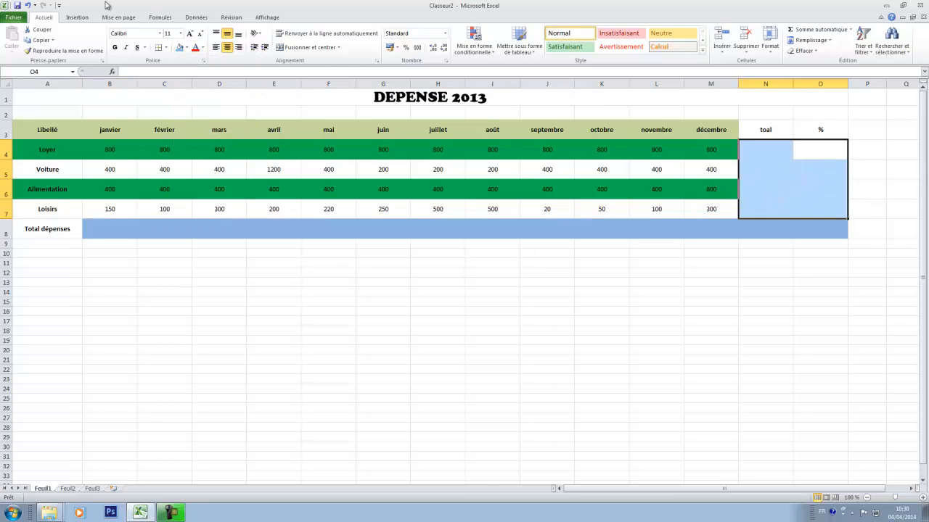
click(179, 51)
click(358, 373)
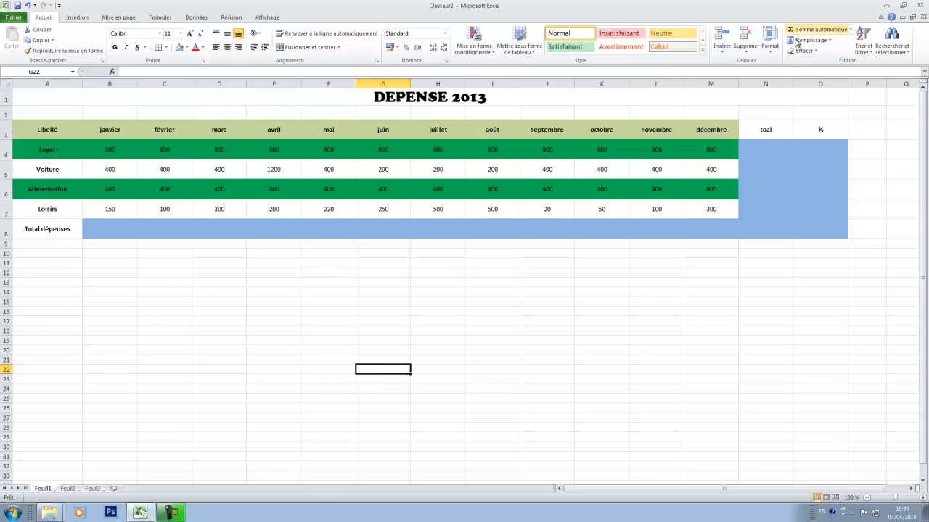
drag(802, 130, 788, 128)
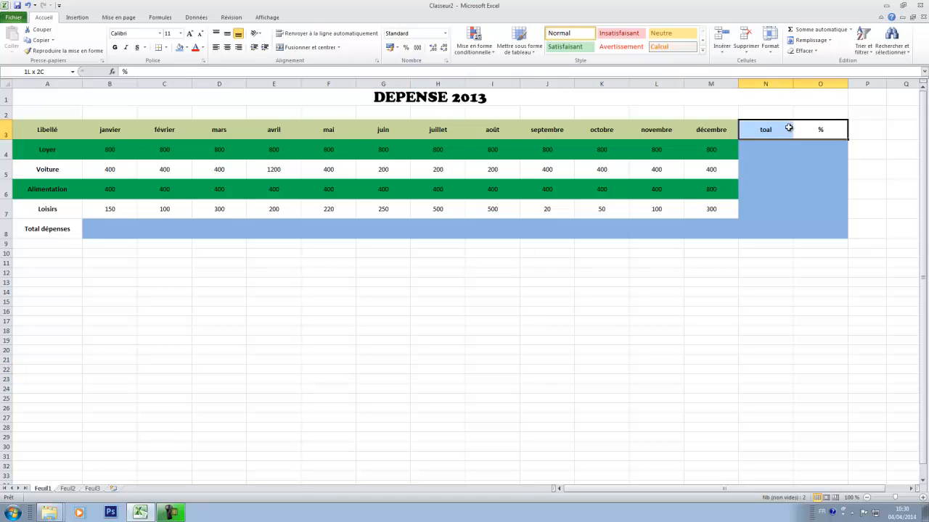
click(181, 49)
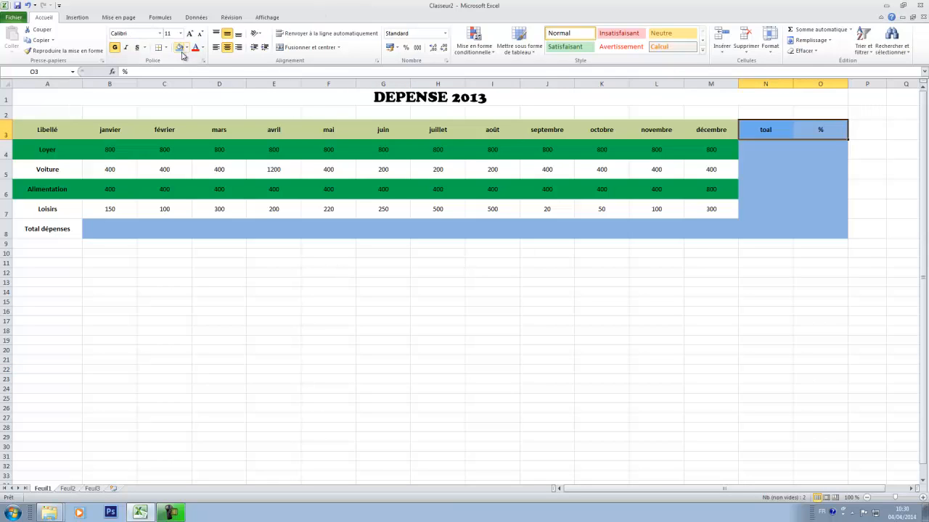
click(729, 265)
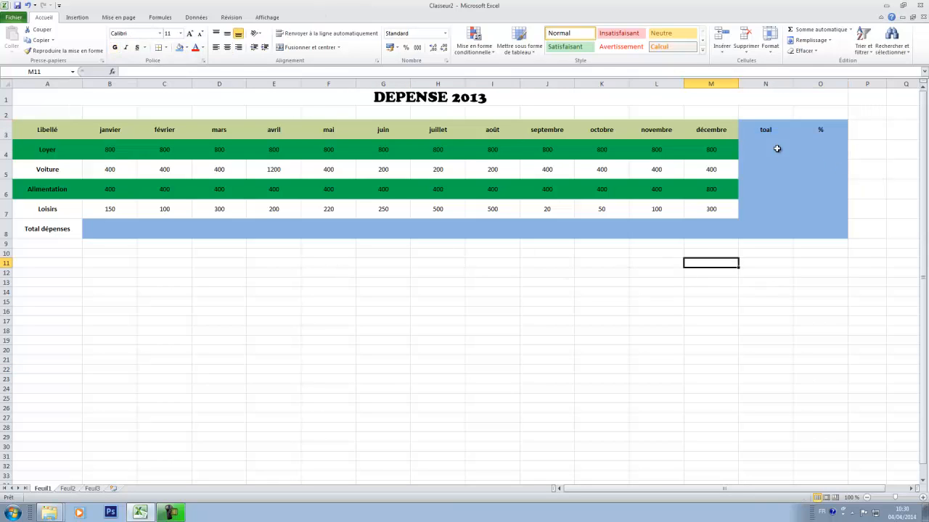
Step: Correct the misspelled header in N3 to read "total"
click(768, 133)
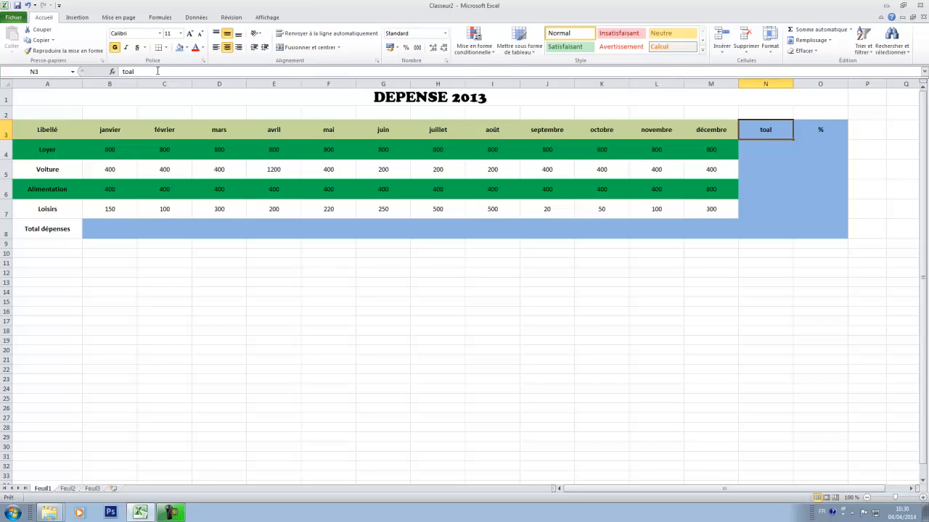
click(128, 71)
text(t)
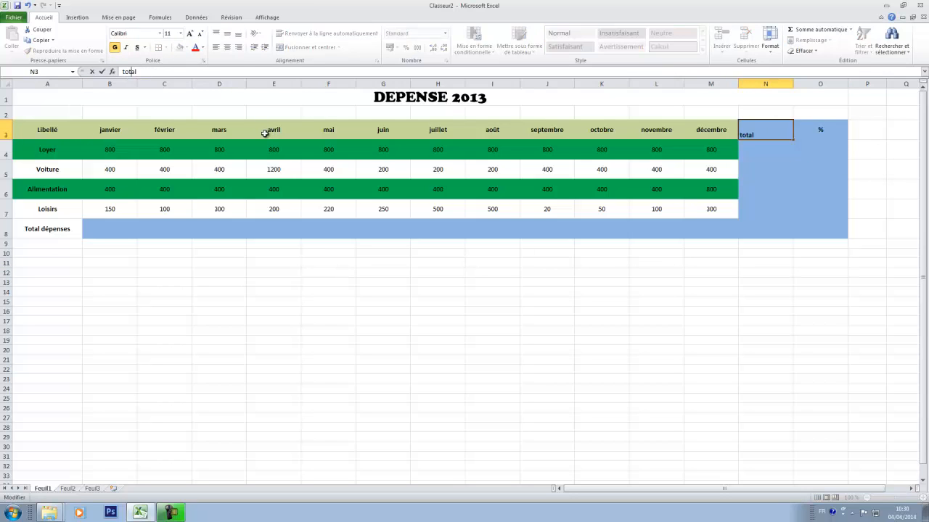
key(Return)
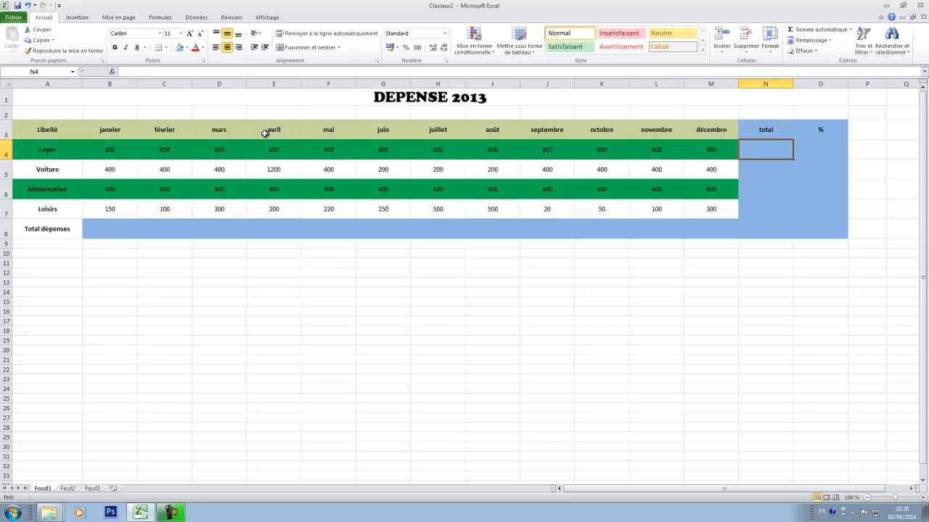
click(432, 291)
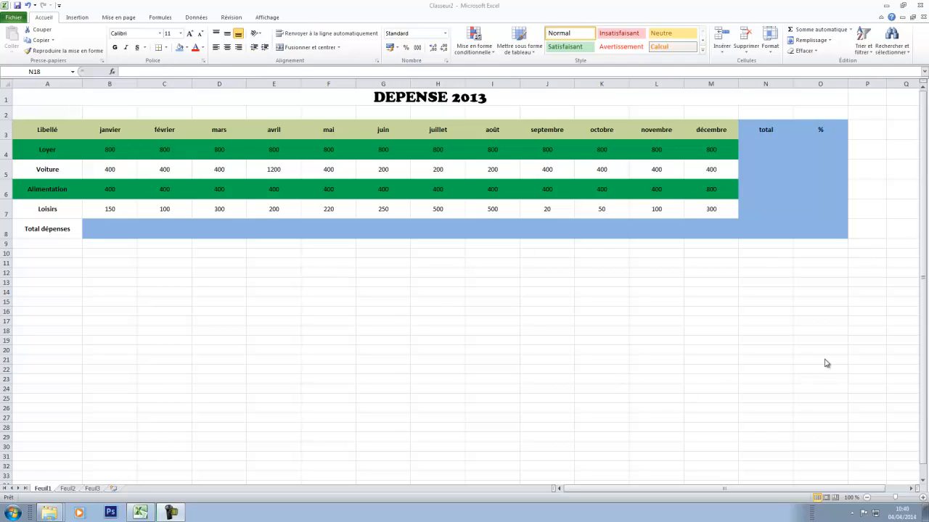
Step: Total the Loyer row in N4 with =SOMME(B4:M4) and copy the formula down to N7
click(750, 150)
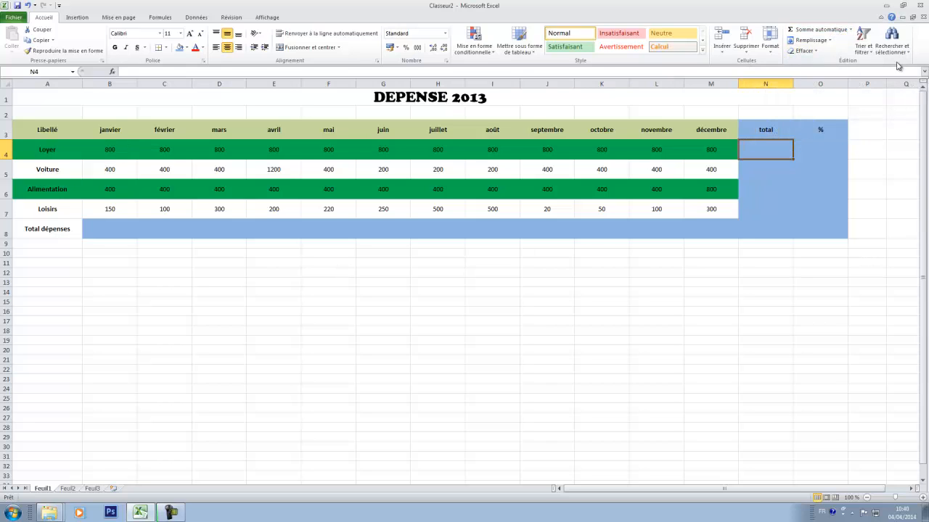
click(850, 30)
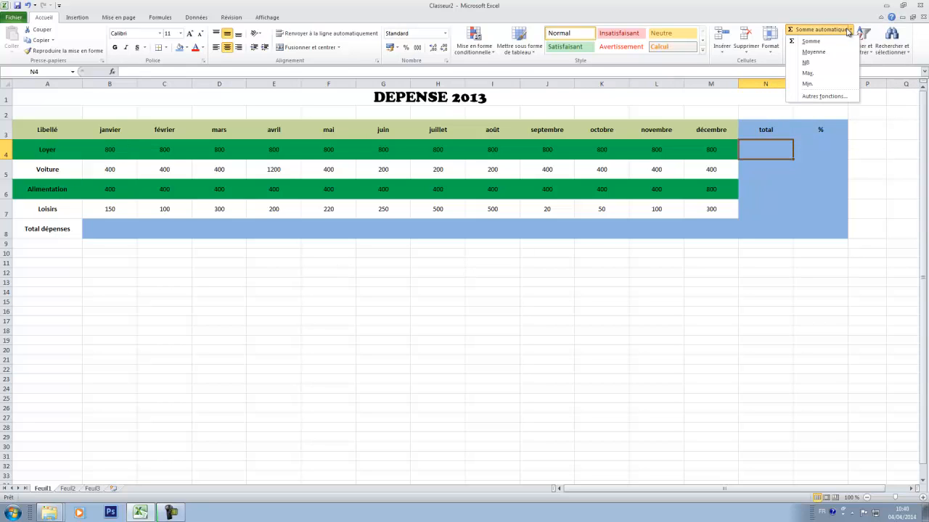
click(813, 41)
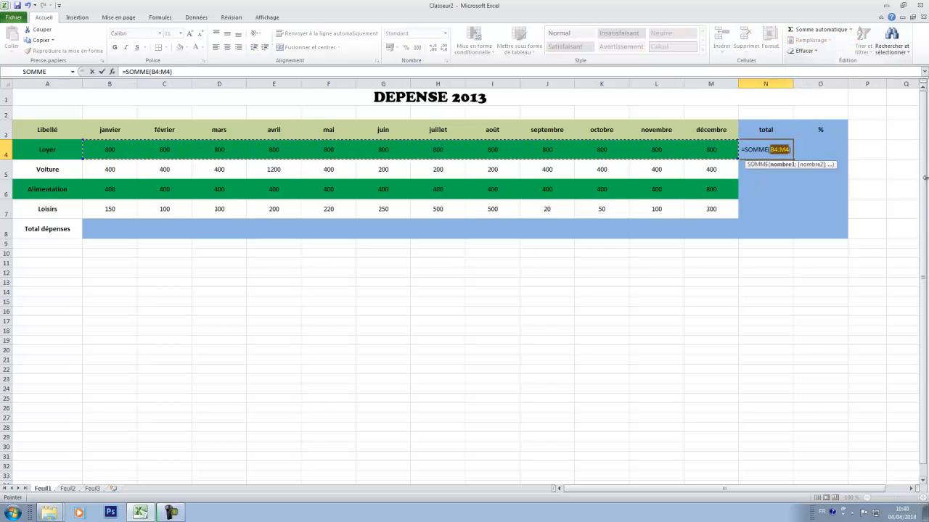
drag(108, 151, 701, 148)
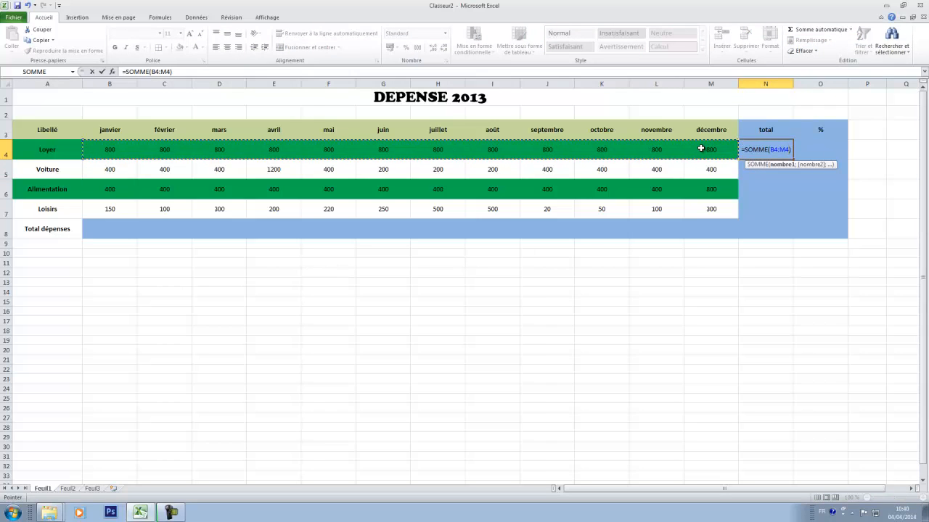
key(Return)
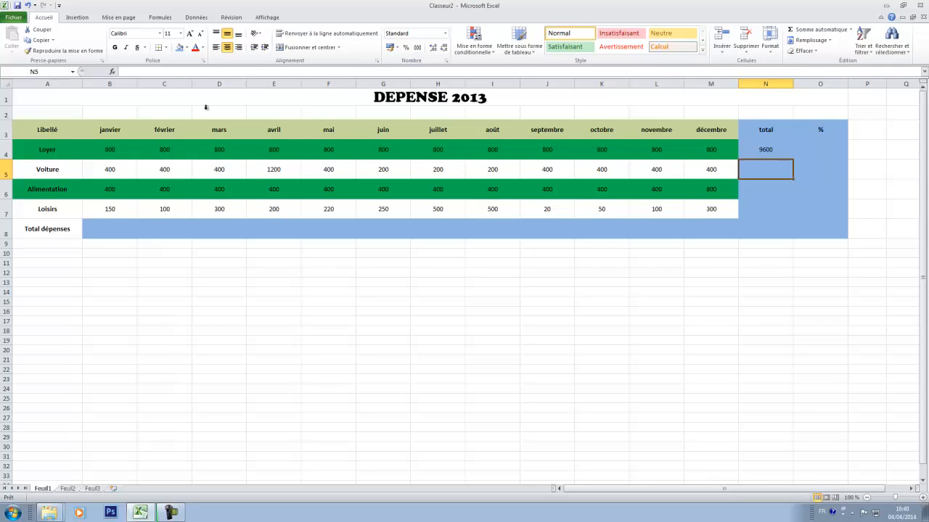
click(773, 148)
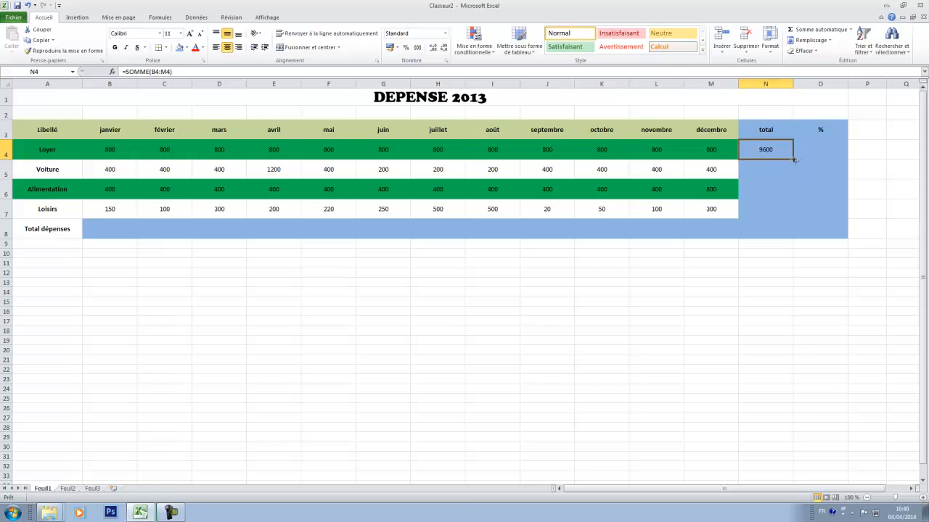
drag(794, 159, 790, 216)
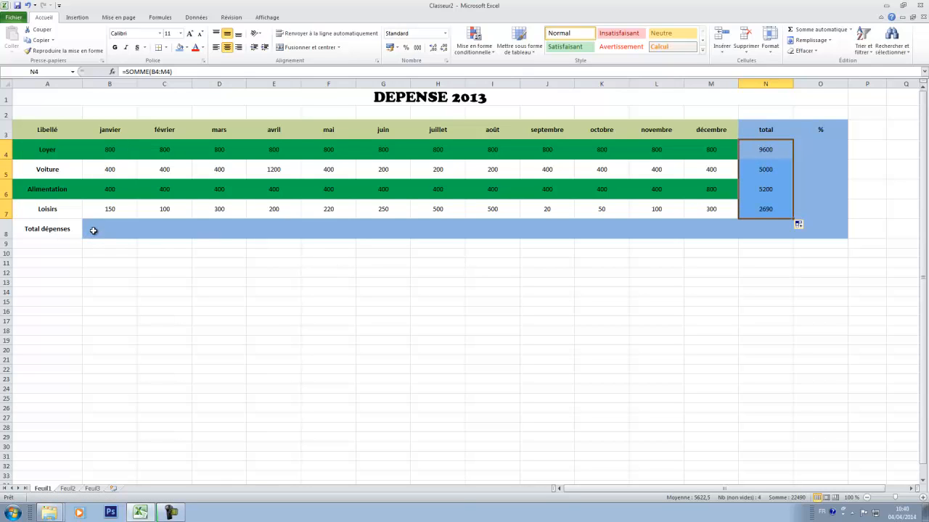
Step: Total the janvier expenses in B8 with =SOMME(B4:B7) and copy the formula across to N8
click(93, 231)
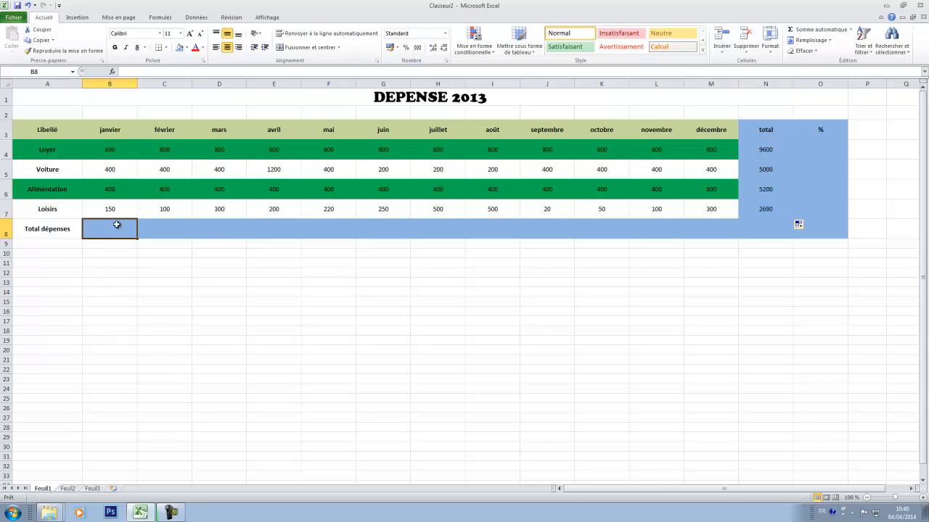
click(851, 29)
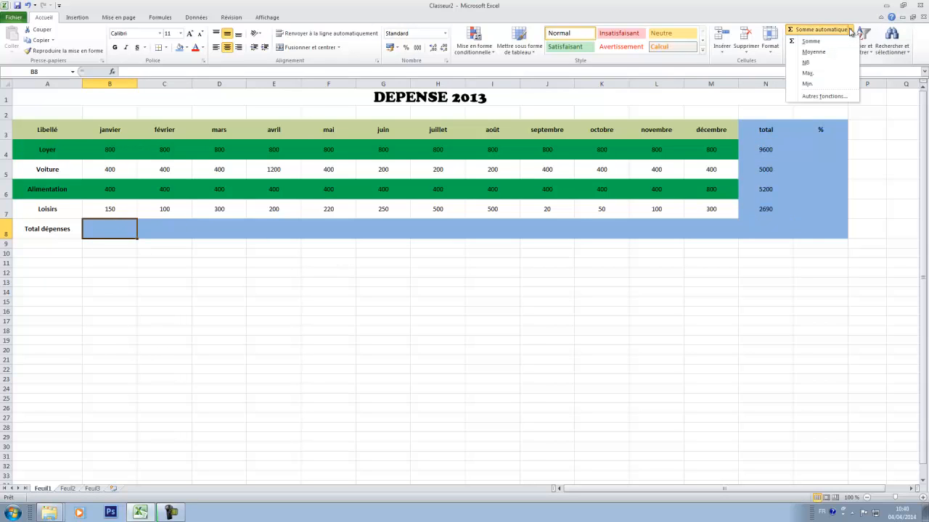
click(810, 41)
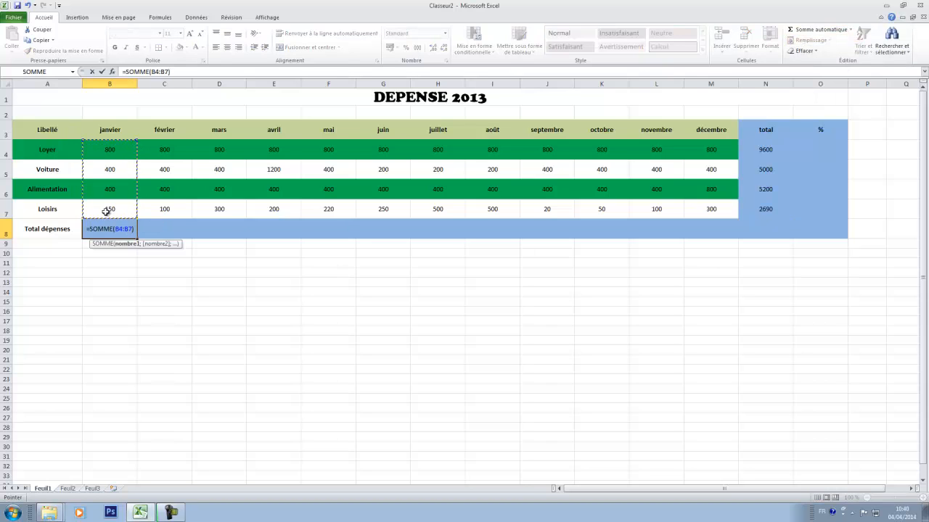
key(Return)
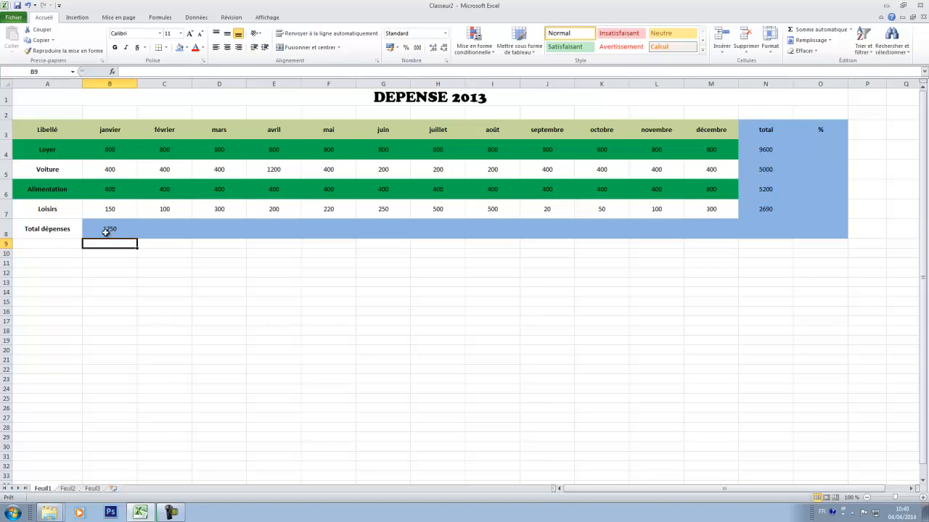
click(105, 229)
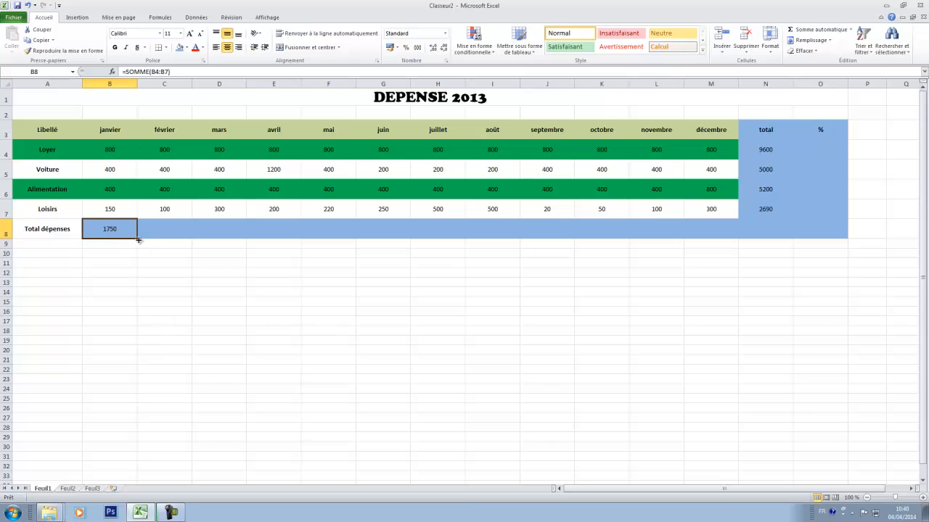
drag(138, 240, 781, 244)
click(652, 304)
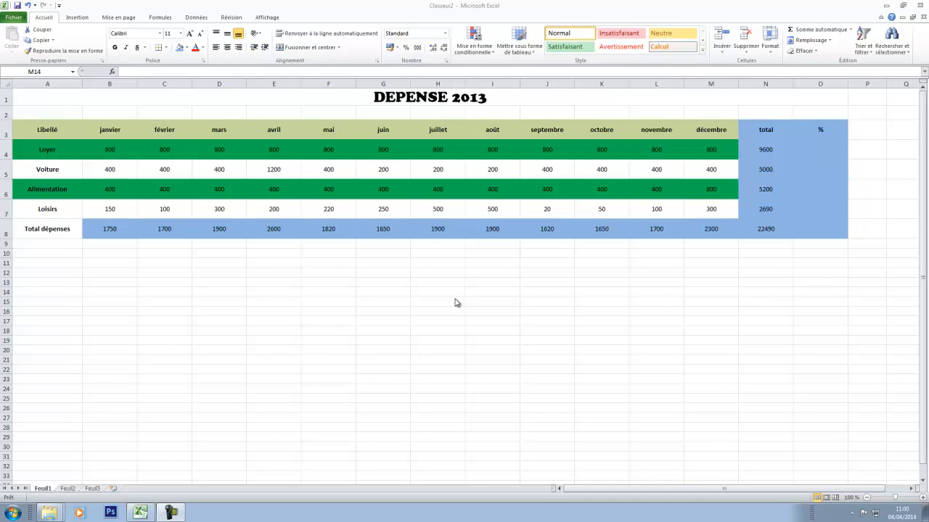
Step: Calculate Loyer's share of total expenses in O4 with =N4/$N$8 and copy the formula down to O8
click(824, 144)
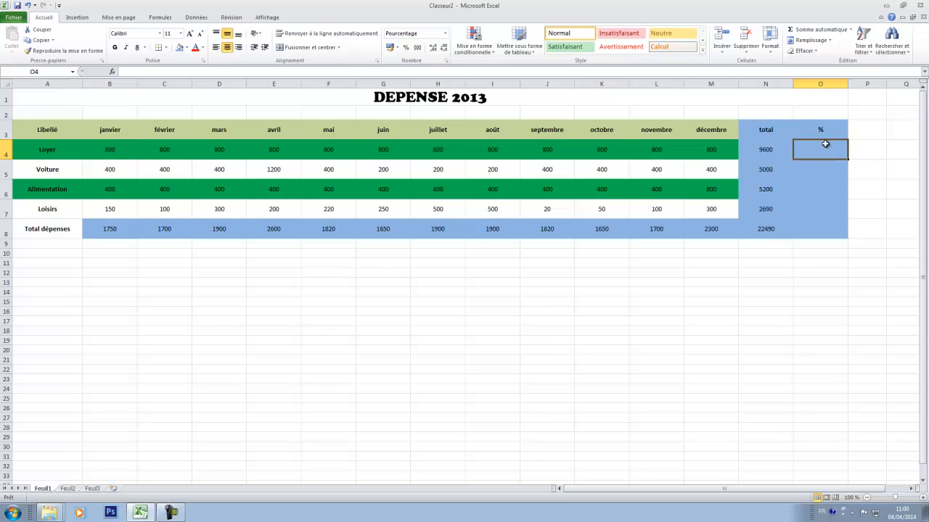
text(=)
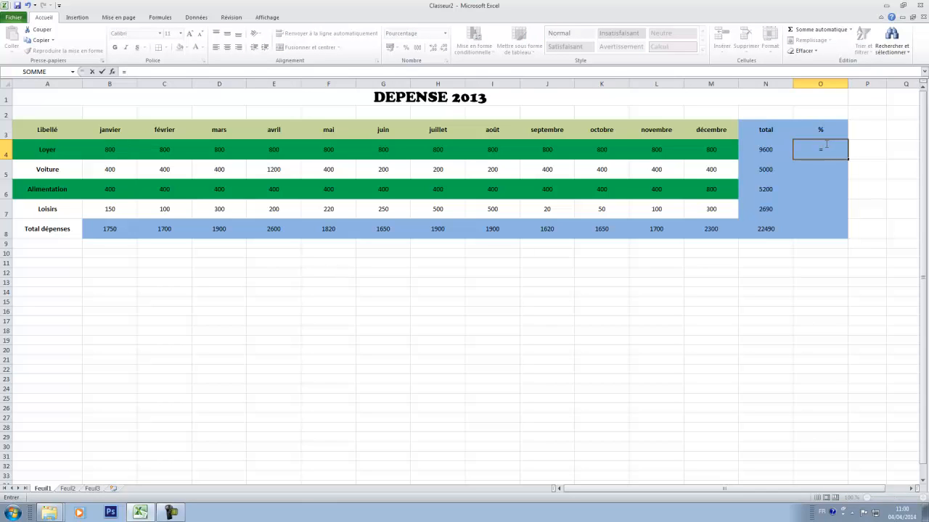
click(763, 149)
text(/)
click(765, 229)
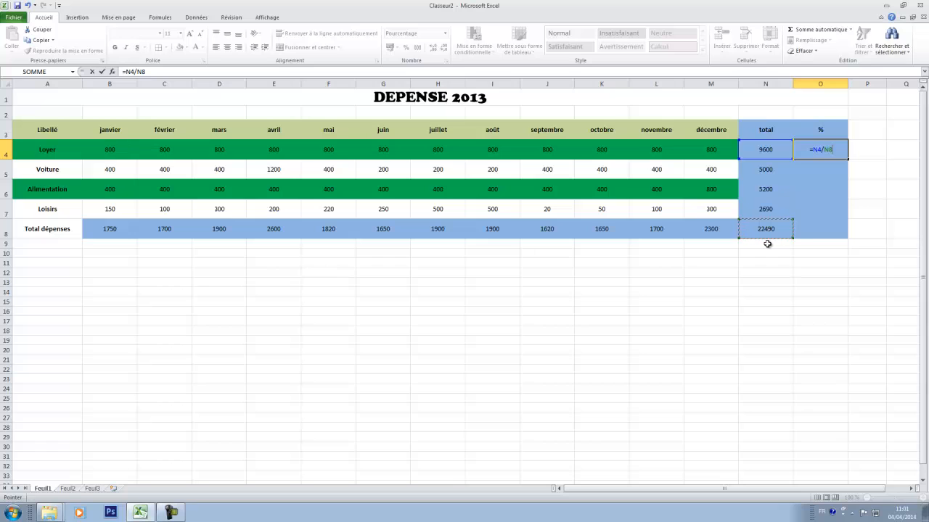
key(F4)
key(Return)
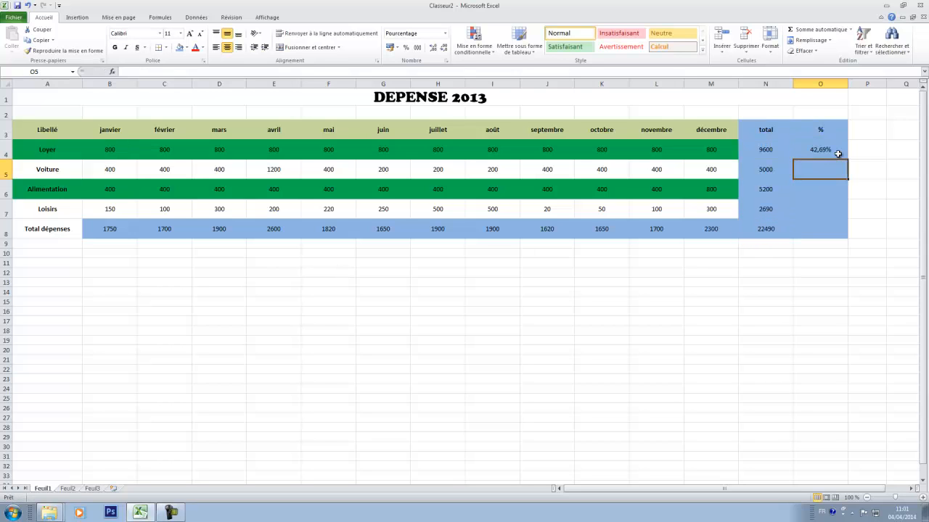
click(838, 154)
drag(847, 159, 847, 235)
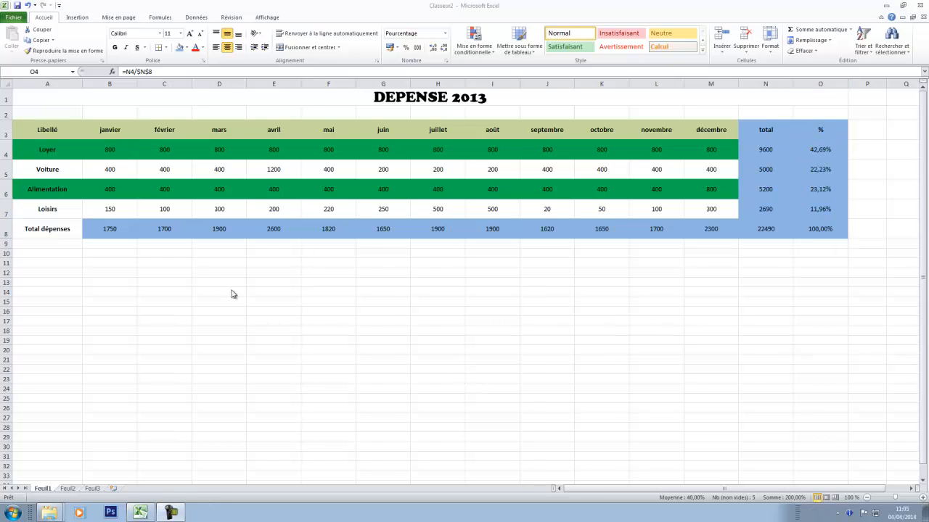
Step: Put a double-line outline border around the merged title cell "DEPENSE 2013"
click(303, 99)
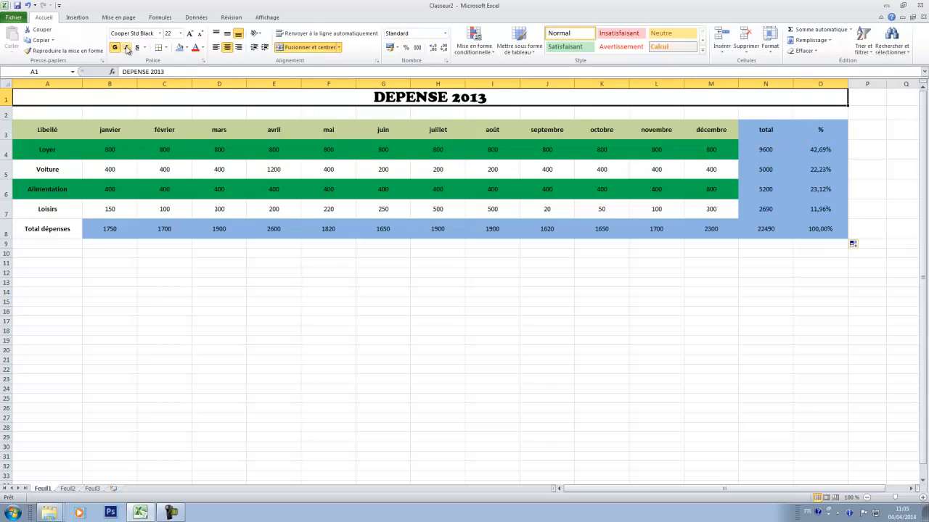
click(165, 48)
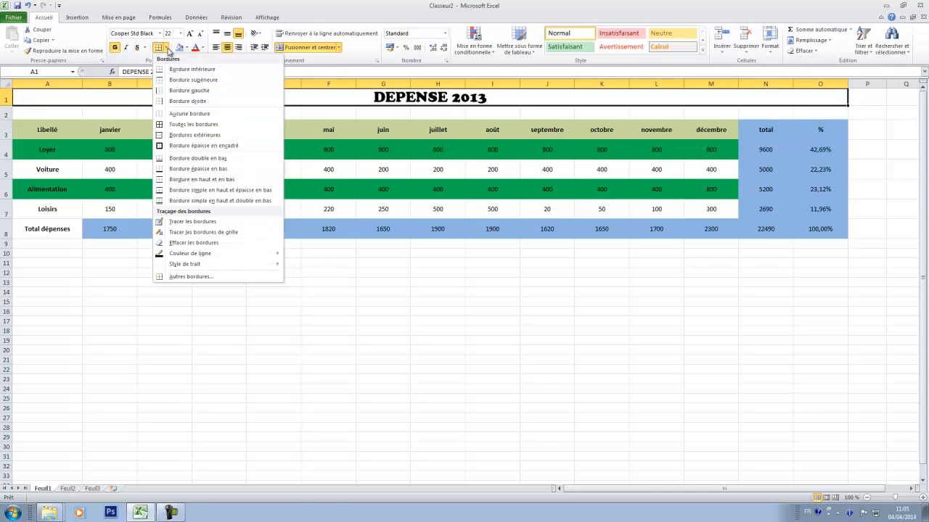
click(251, 277)
click(408, 235)
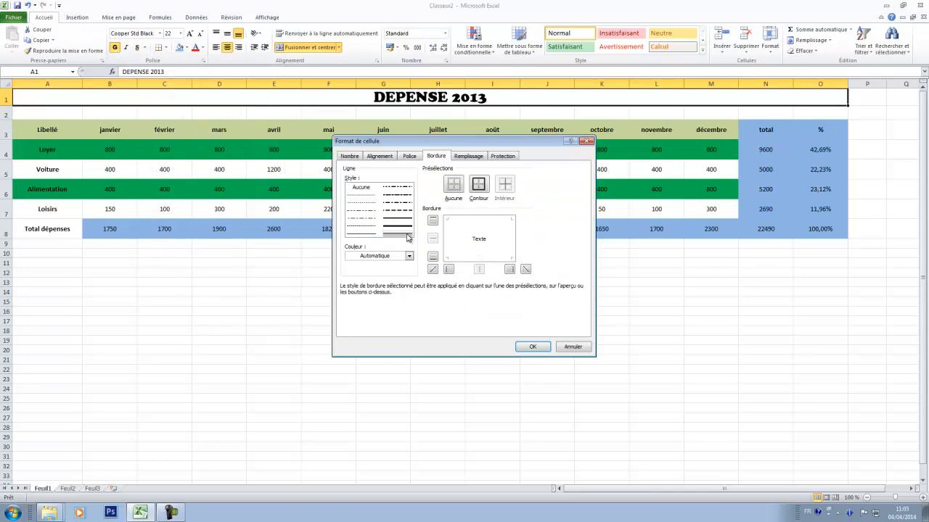
click(480, 186)
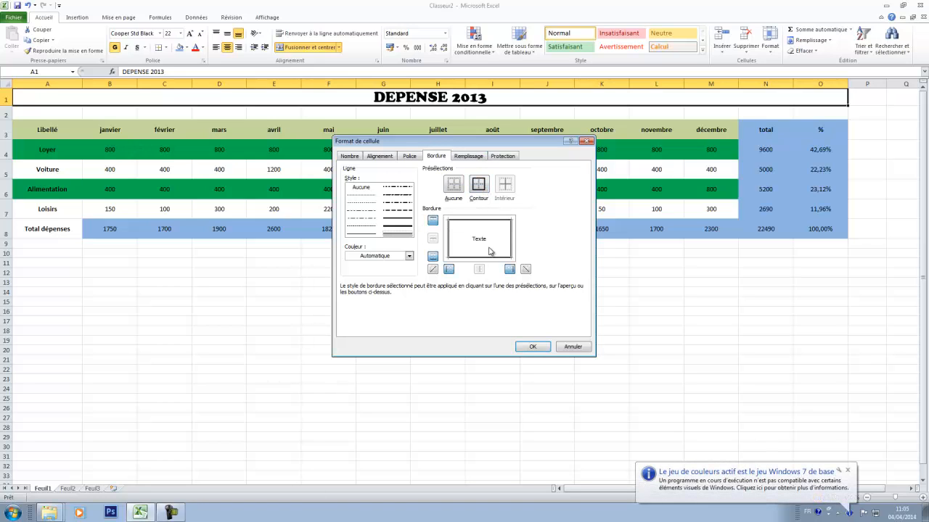
click(532, 346)
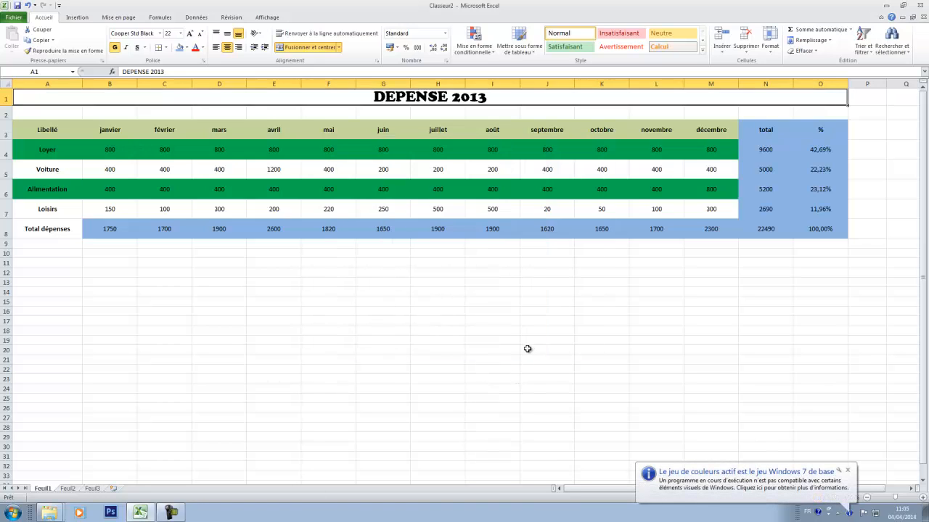
click(305, 359)
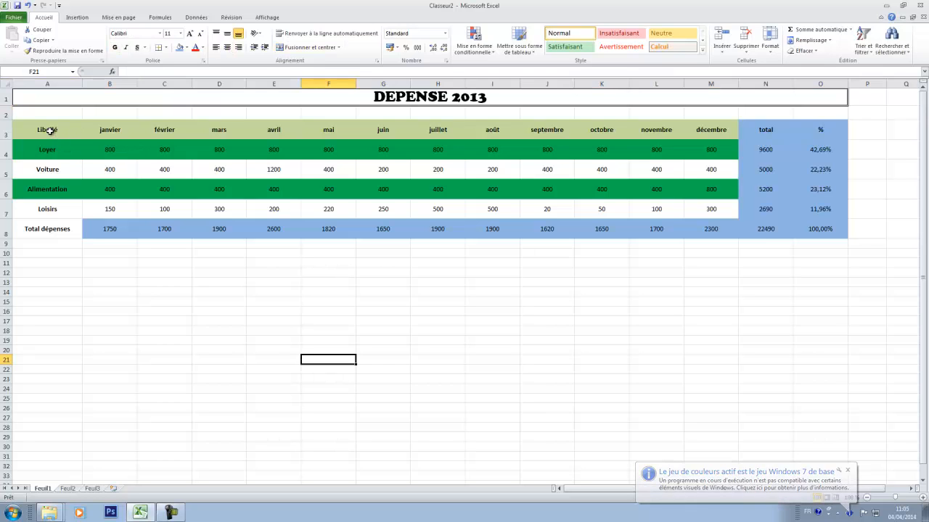
Step: Give the table A3:O8 a thick outline border and thin vertical lines between its columns
drag(48, 131, 816, 226)
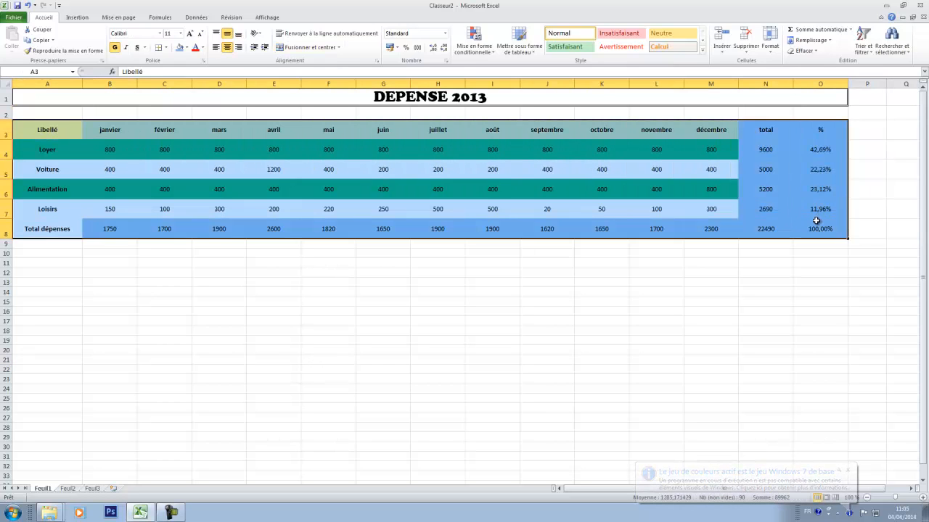
click(164, 47)
click(190, 276)
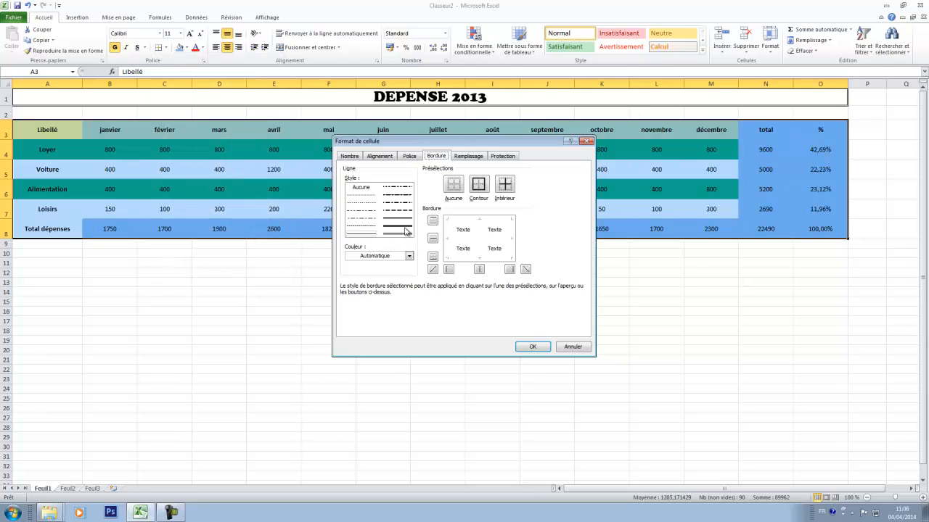
click(406, 231)
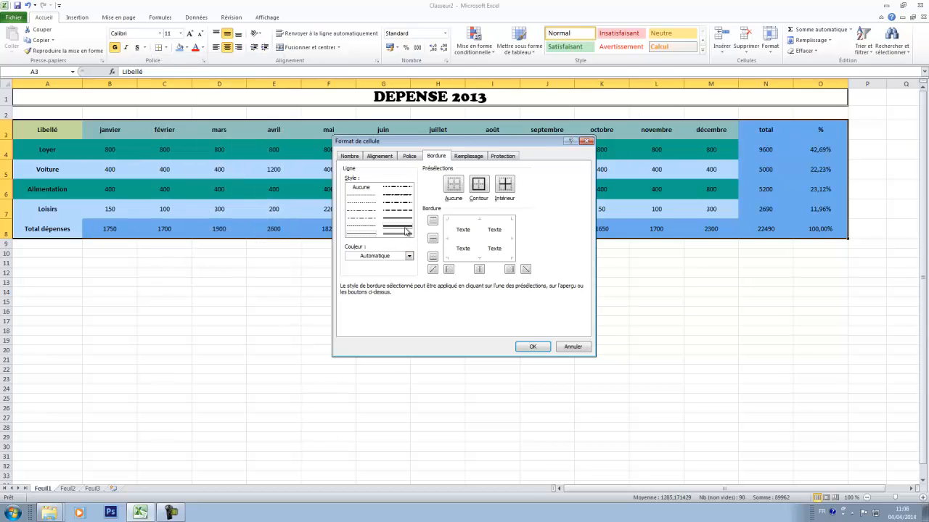
click(488, 187)
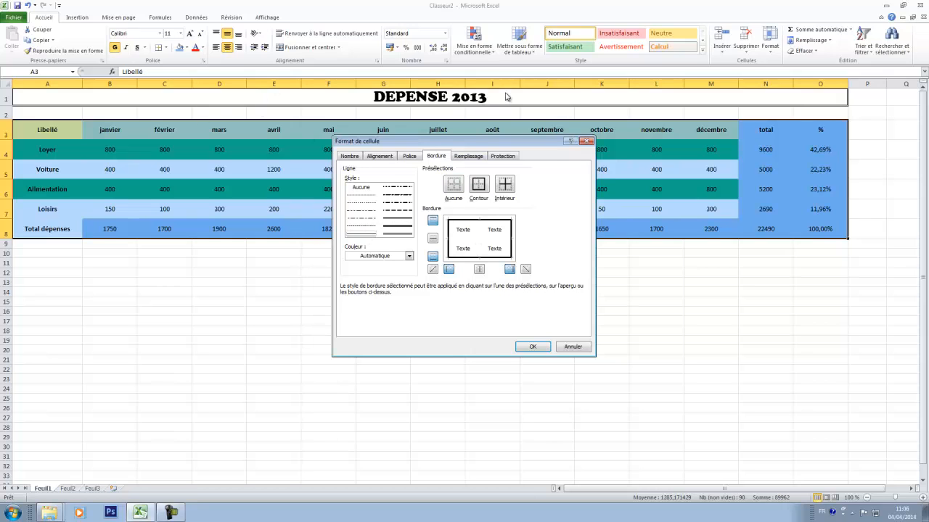
drag(482, 144, 585, 231)
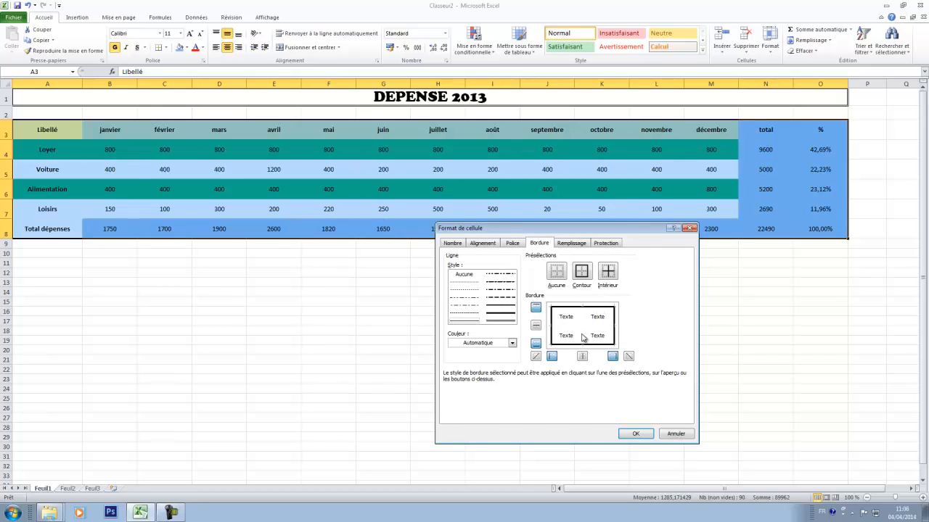
click(581, 356)
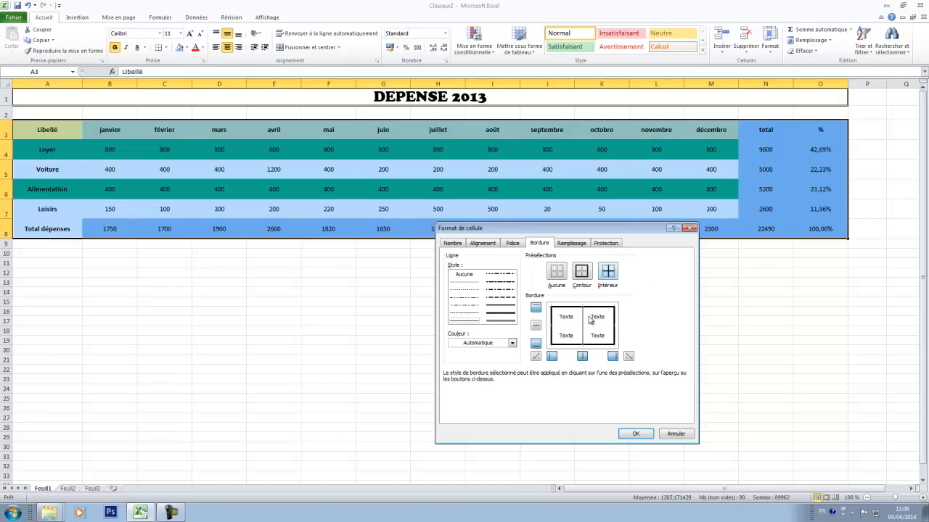
click(635, 433)
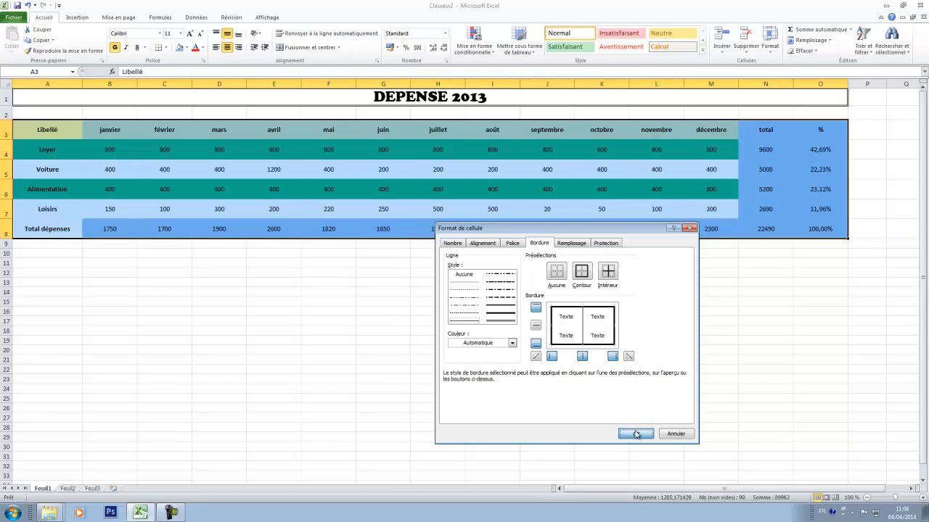
click(652, 391)
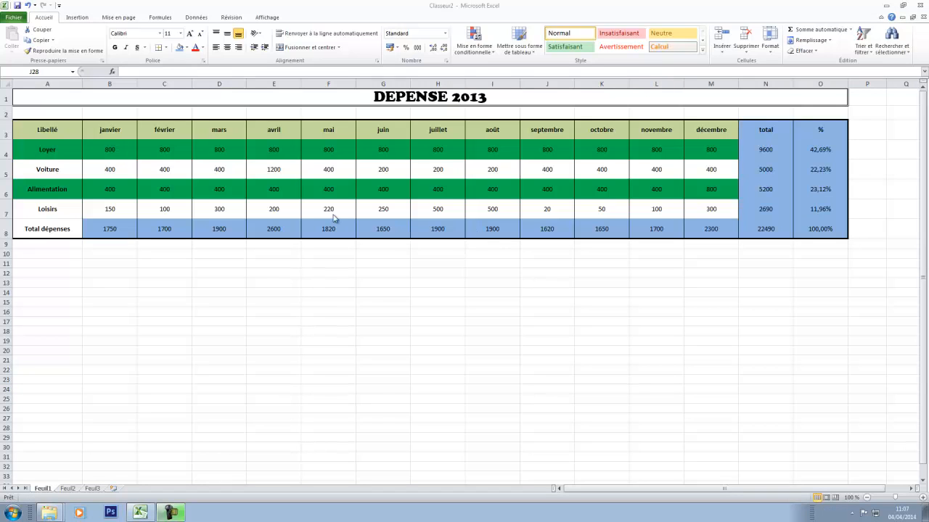
Step: Set the sheet to print in landscape (Orientation Paysage), scaled with "Ajuster la feuille à une page"
click(19, 19)
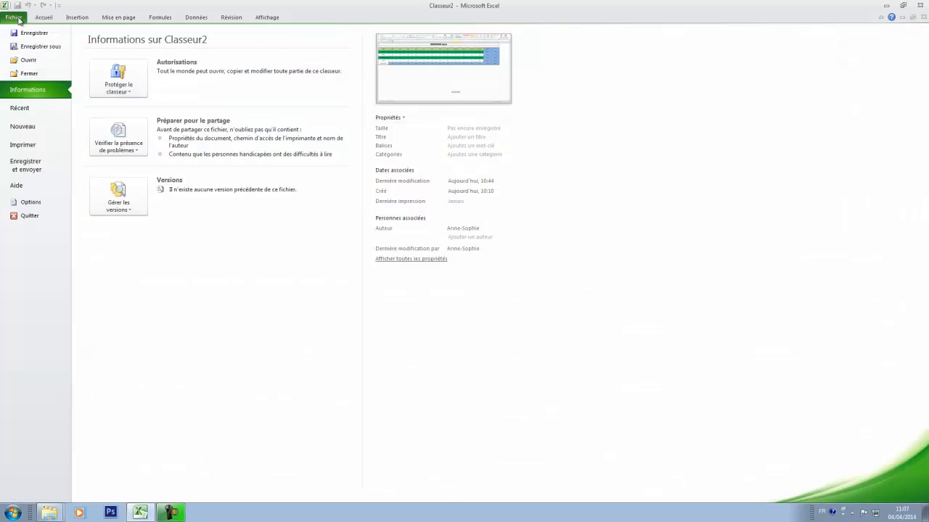
click(34, 147)
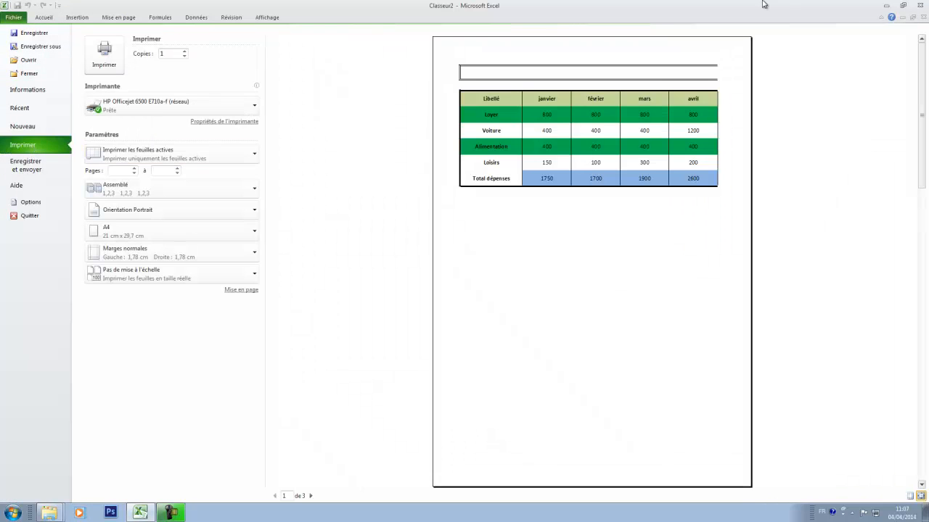
click(253, 211)
click(197, 252)
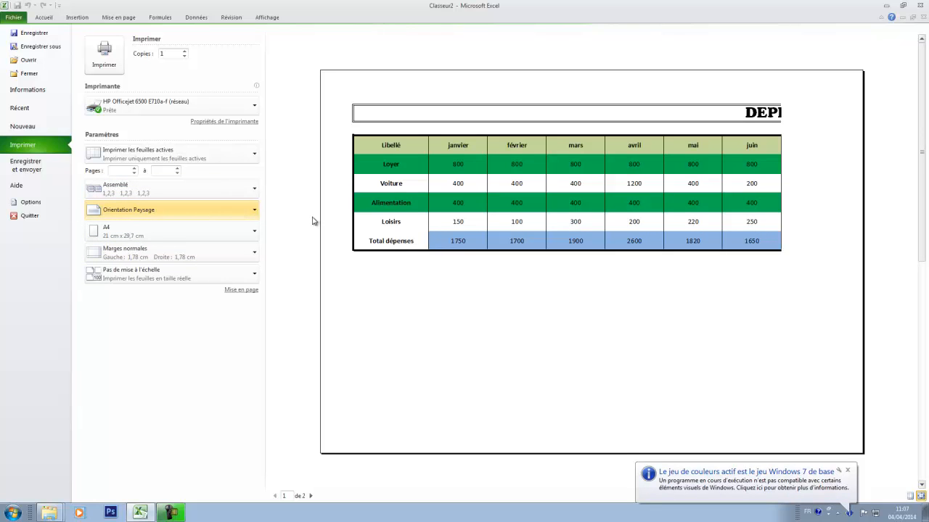
click(254, 276)
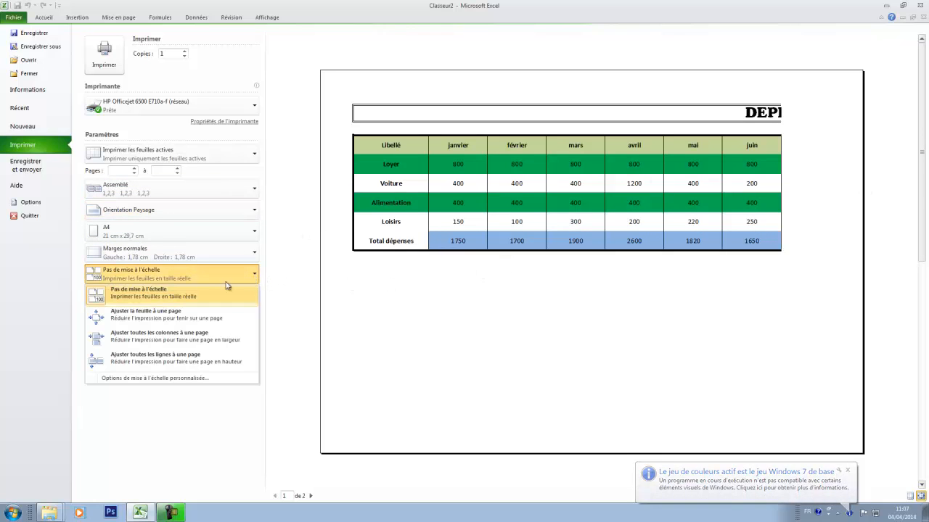
click(169, 316)
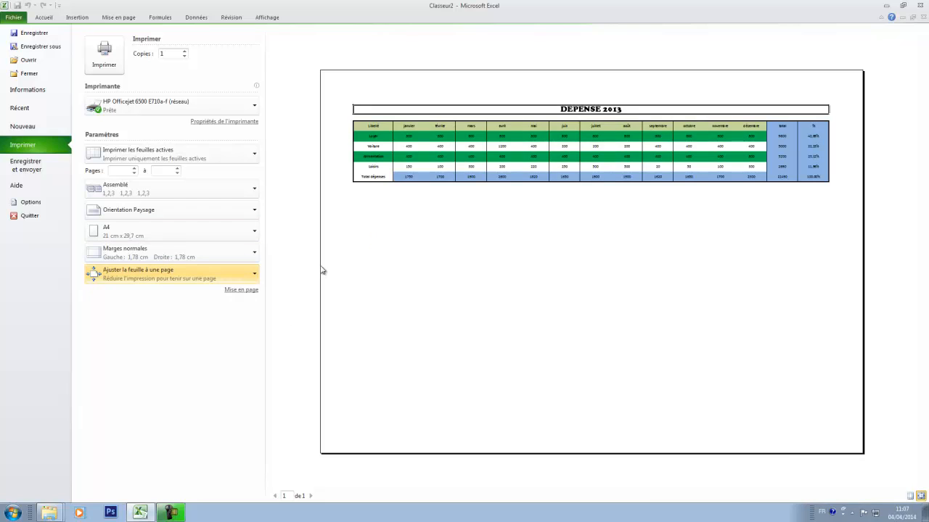
Step: Centre the printout on the page horizontally and vertically through the page margin settings, and return to the worksheet
click(242, 291)
click(485, 245)
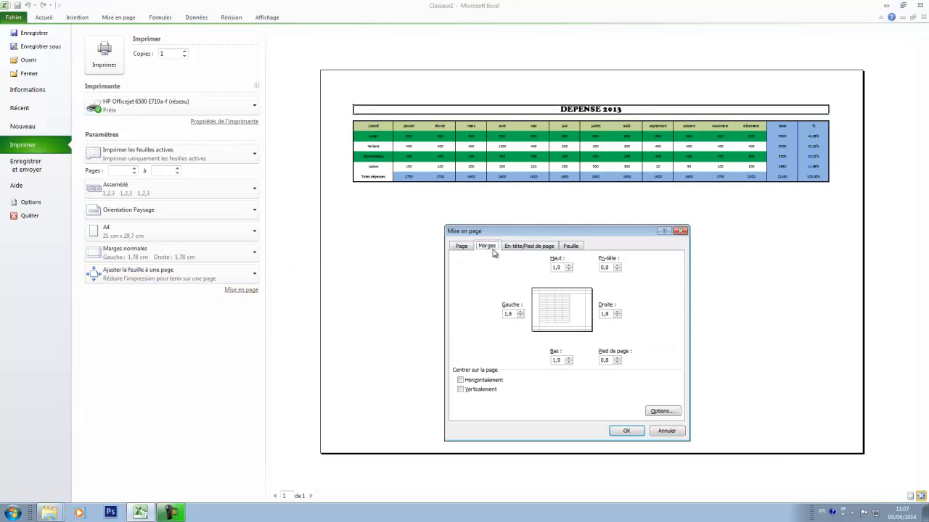
click(481, 378)
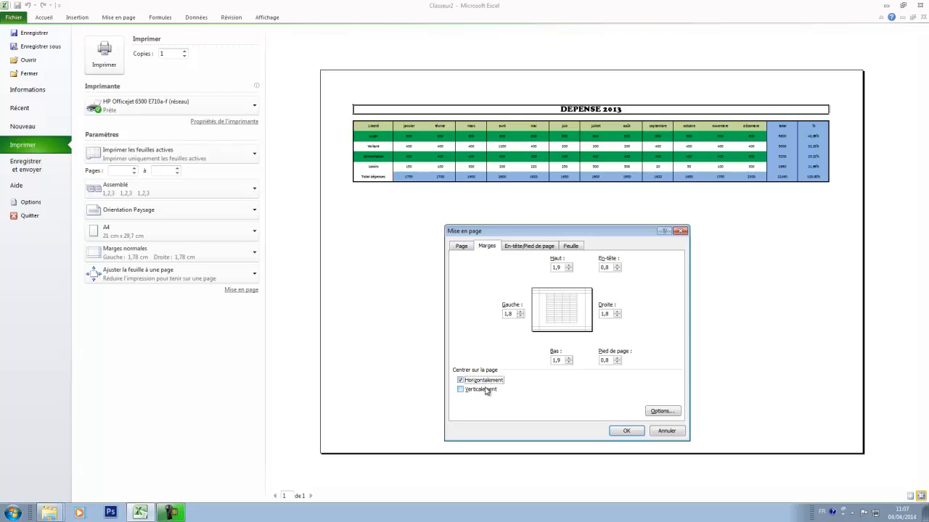
click(486, 391)
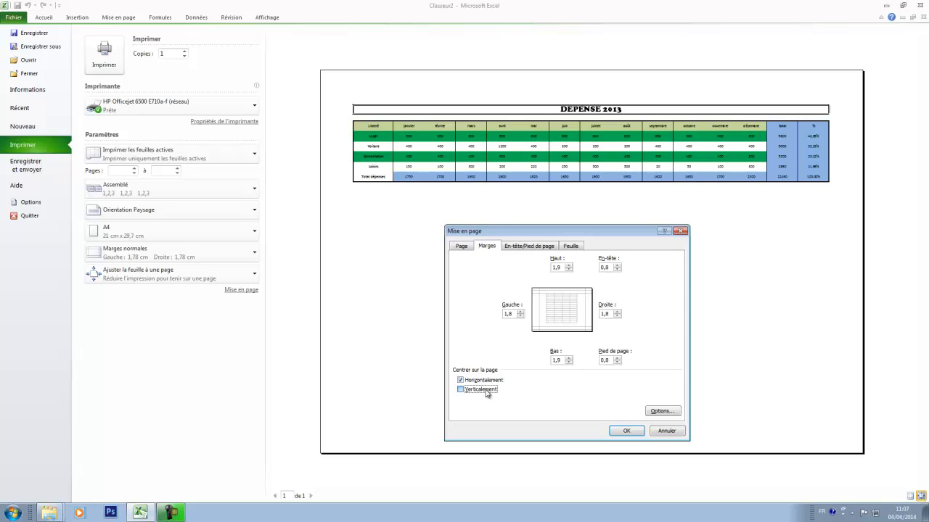
click(626, 430)
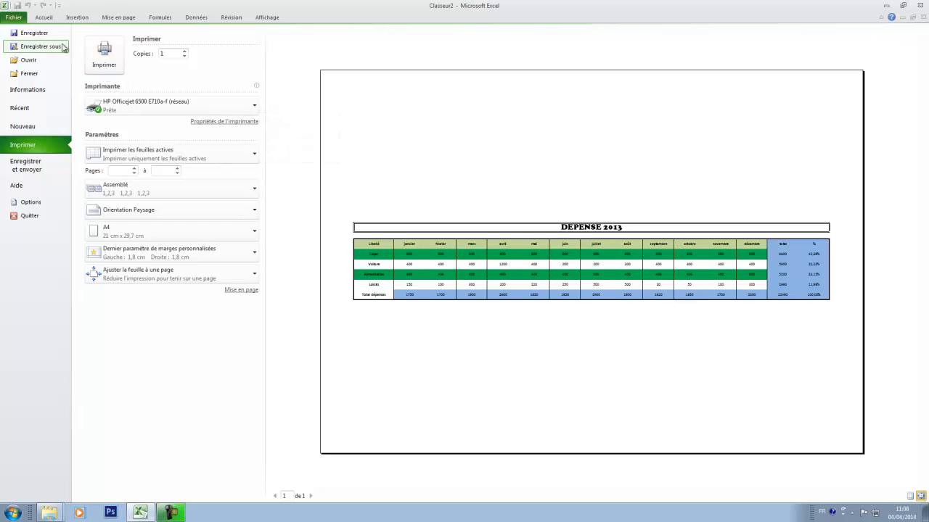
click(42, 18)
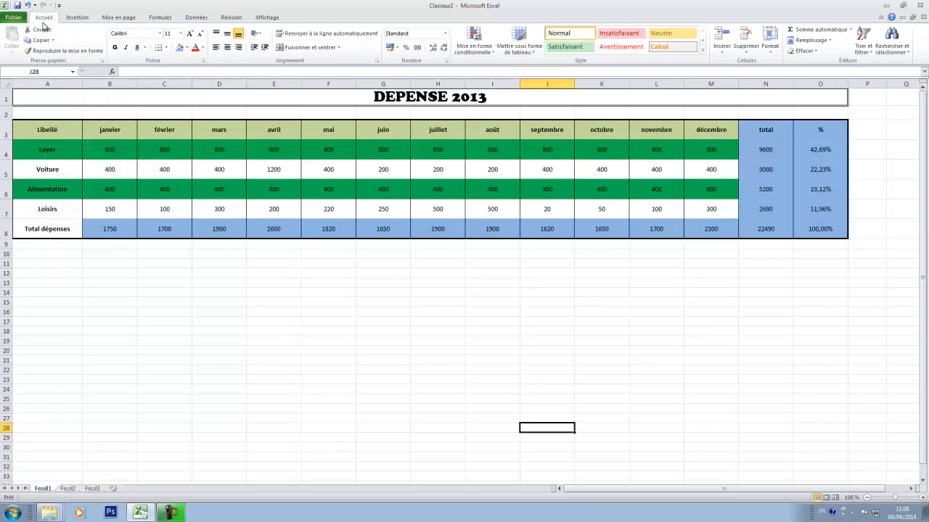